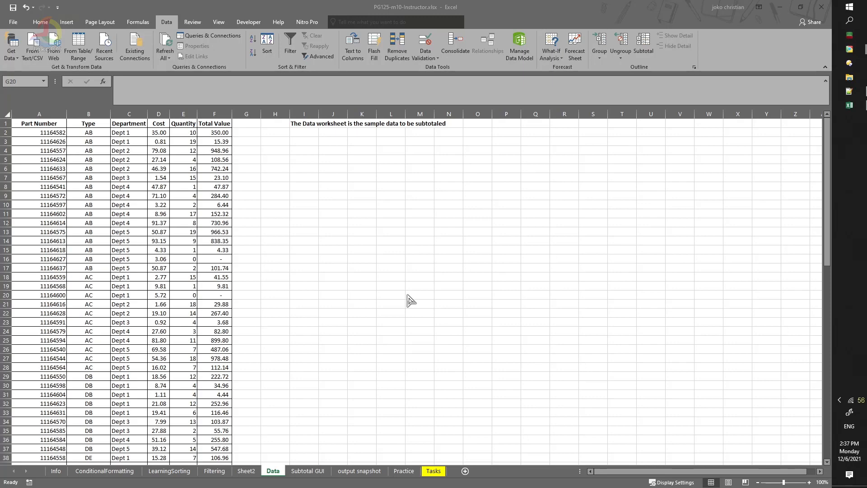
# - Review the Subtotal GUI worksheet's notes on inserting subtotals and its picture of the Subtotal dialog options
pyautogui.click(181, 214)
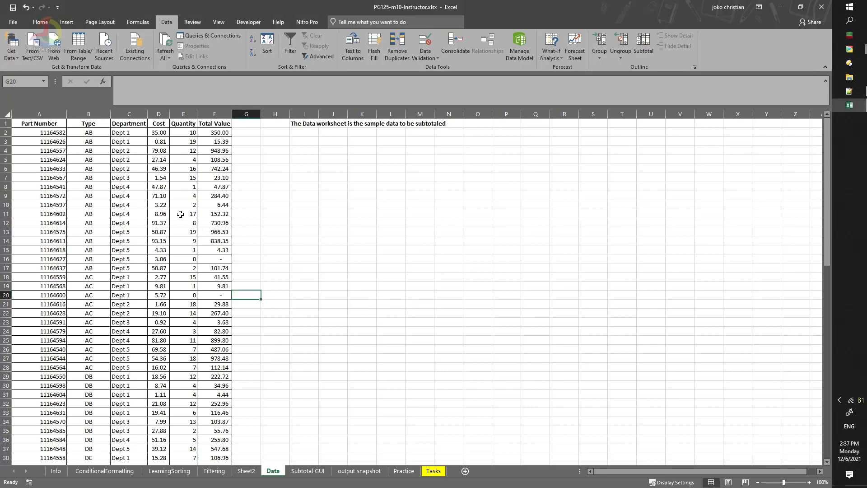
pyautogui.click(316, 471)
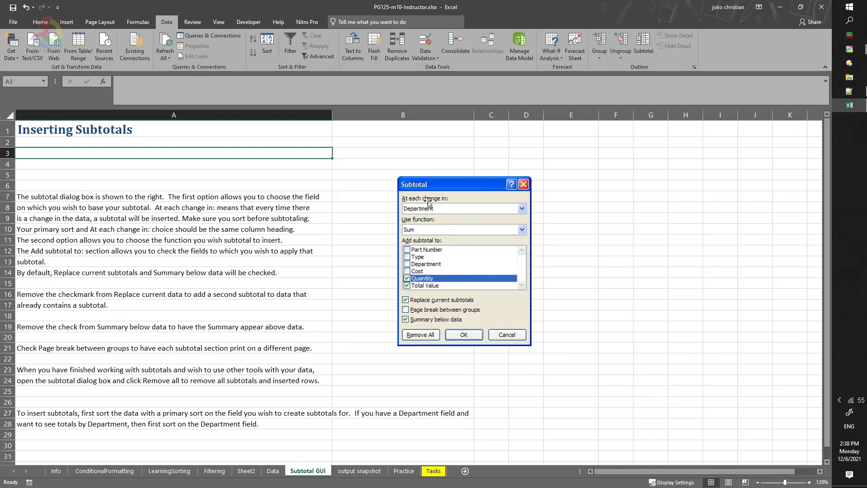
pyautogui.click(437, 230)
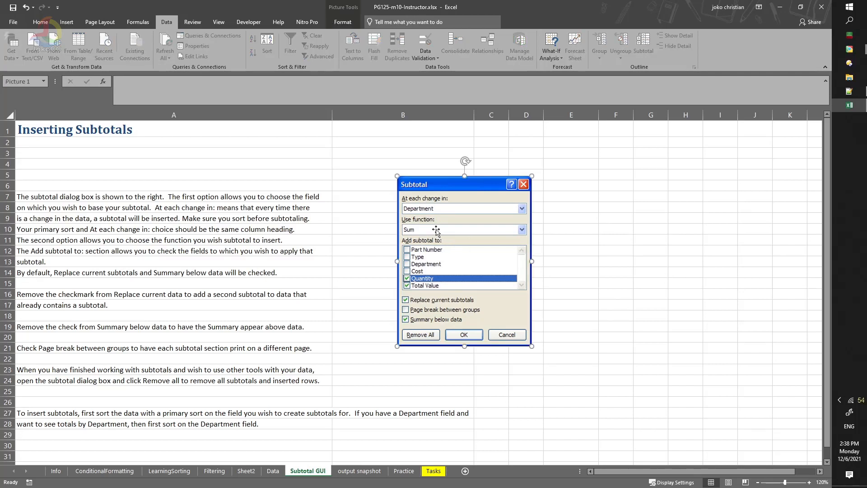
pyautogui.click(437, 230)
pyautogui.click(437, 230)
pyautogui.click(436, 230)
pyautogui.click(435, 245)
pyautogui.click(435, 245)
pyautogui.click(435, 245)
pyautogui.click(435, 244)
pyautogui.press('ctrl')
pyautogui.press('ctrl')
pyautogui.press('ctrl')
pyautogui.press('ctrl')
pyautogui.click(408, 249)
pyautogui.click(413, 286)
pyautogui.click(411, 276)
pyautogui.click(405, 305)
pyautogui.press('ctrl')
pyautogui.press('ctrl')
pyautogui.press('ctrl')
pyautogui.click(419, 301)
pyautogui.press('ctrl')
pyautogui.press('ctrl')
pyautogui.press('ctrl')
pyautogui.scroll(-1, 385, 326)
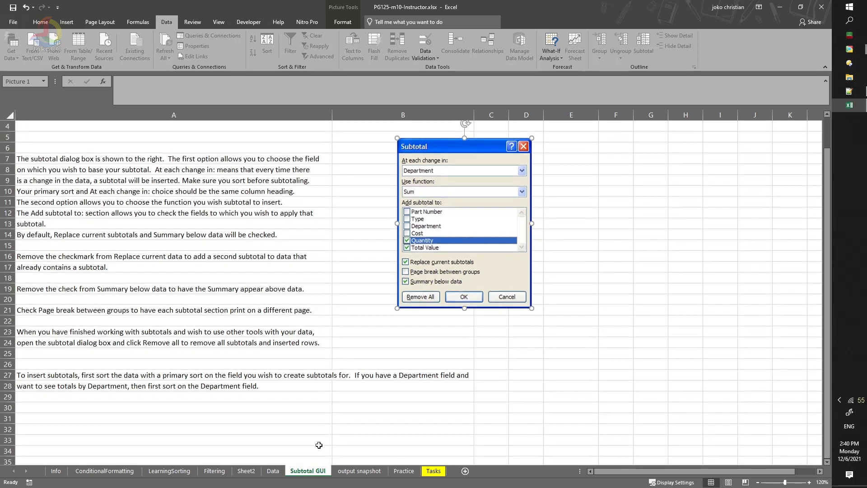
# - Sort the whole table on the Data worksheet by Department only, A to Z, removing the Type sort level
pyautogui.click(277, 472)
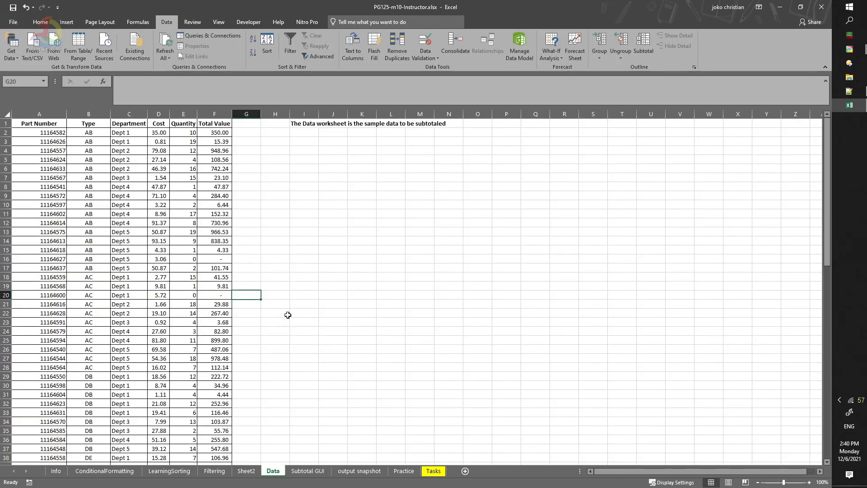
pyautogui.click(160, 187)
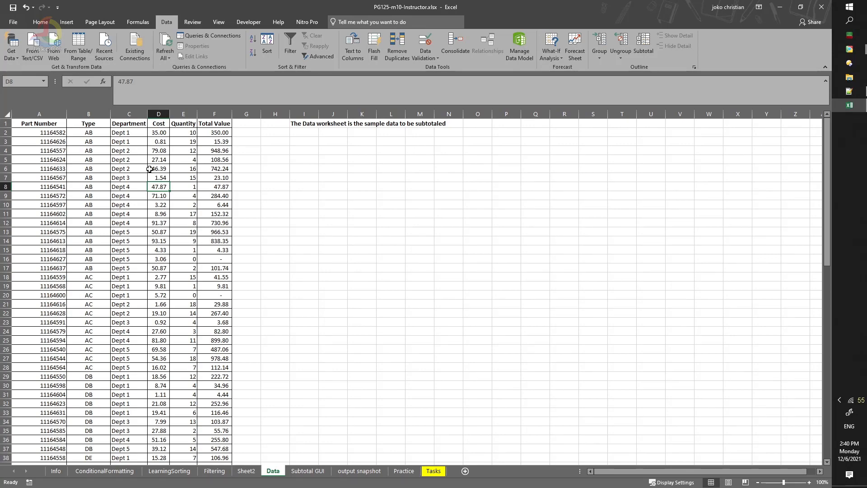
pyautogui.click(103, 161)
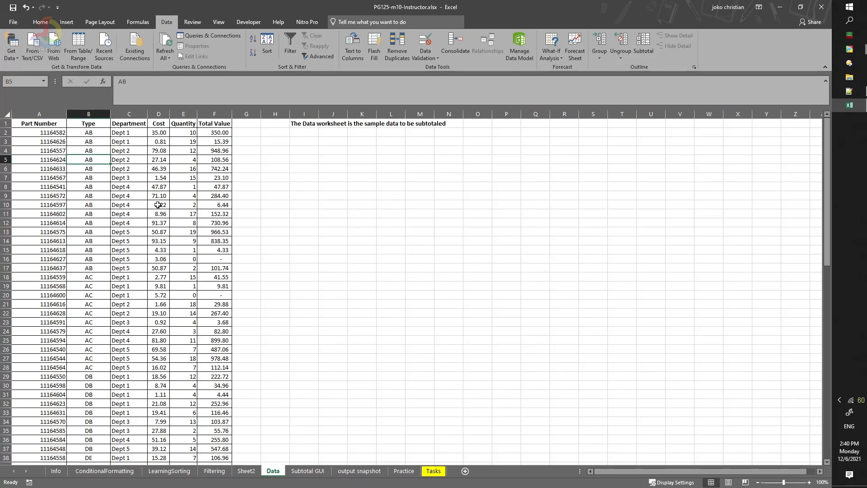
pyautogui.hotkey('ctrl', 'a')
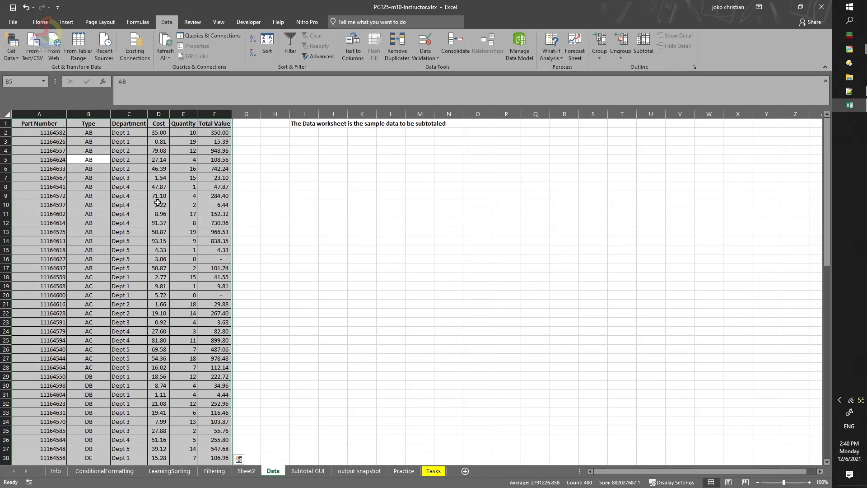
pyautogui.click(267, 48)
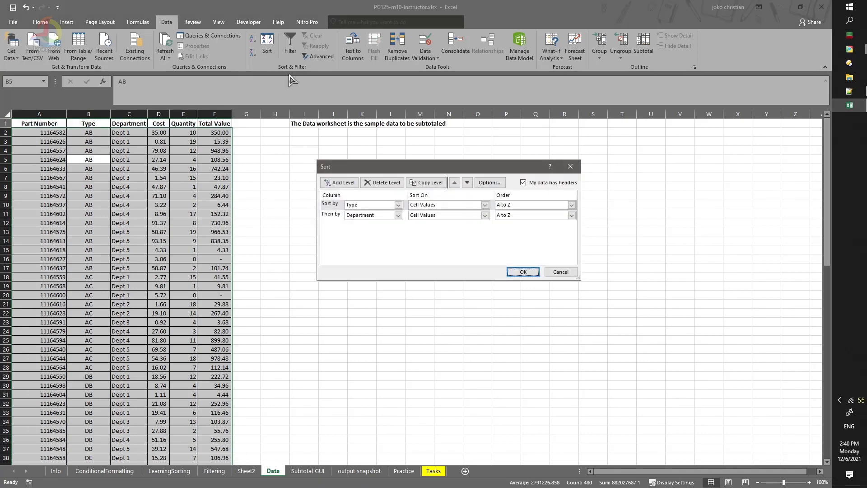
pyautogui.click(338, 205)
pyautogui.click(378, 183)
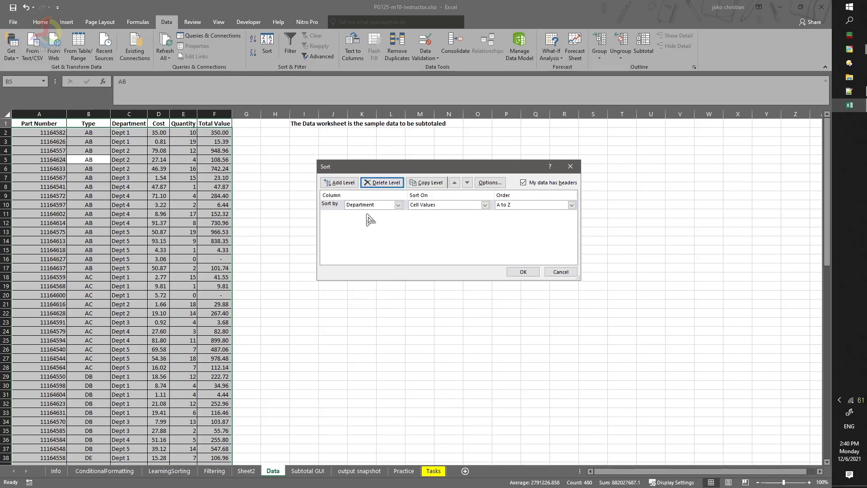
pyautogui.click(523, 271)
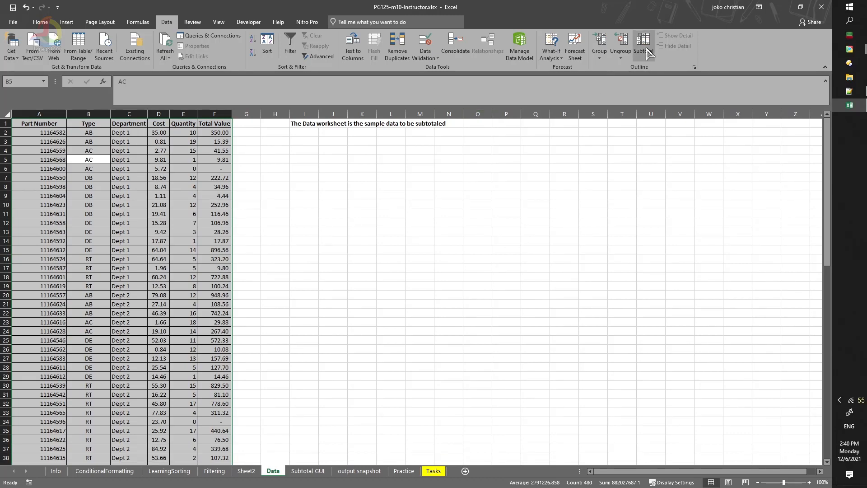
pyautogui.hotkey('ctrl', 'q')
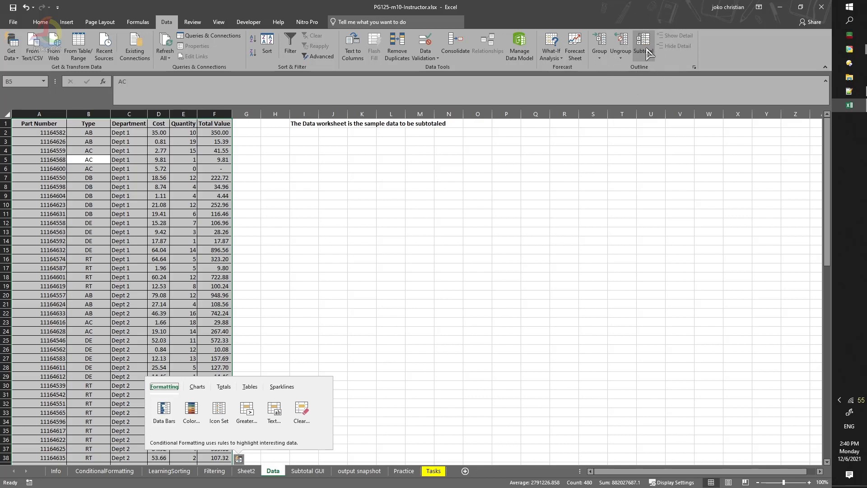
pyautogui.press('ctrl')
pyautogui.press('ctrl')
pyautogui.press('ctrl')
pyautogui.press('ctrl')
# - Insert subtotals at each change in Department, using the Sum function on Total Value
pyautogui.click(648, 59)
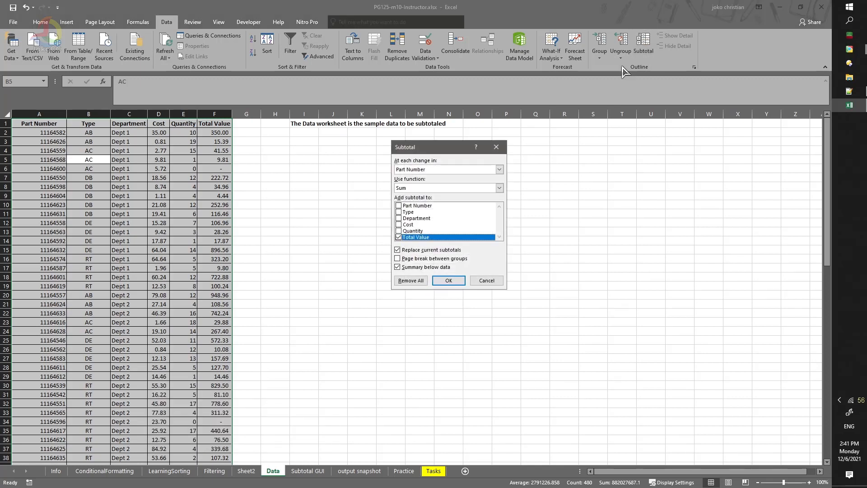
pyautogui.moveTo(442, 151); pyautogui.dragTo(379, 165)
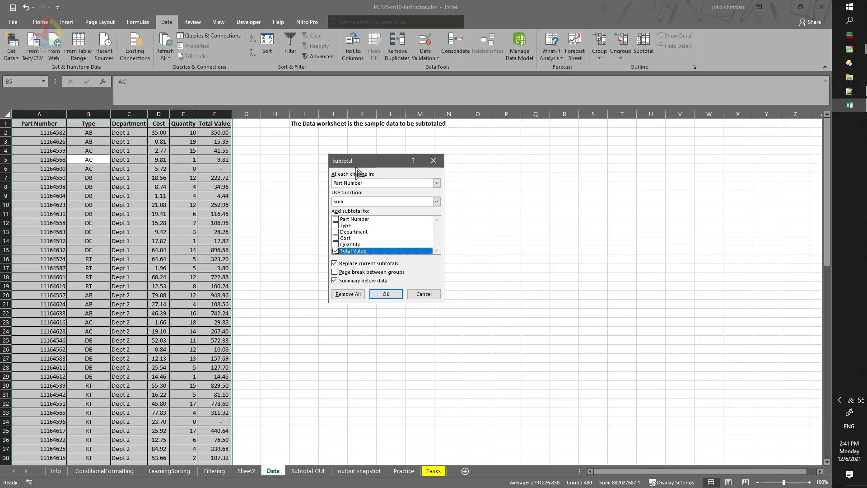
pyautogui.click(387, 184)
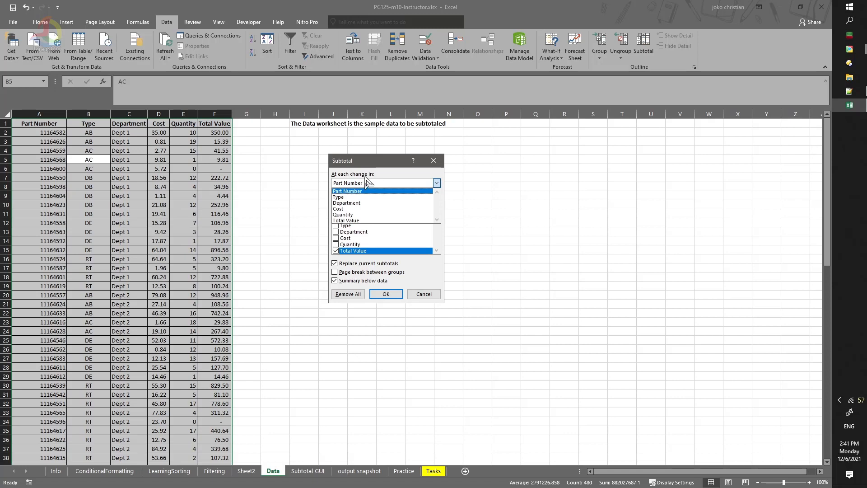
pyautogui.click(360, 203)
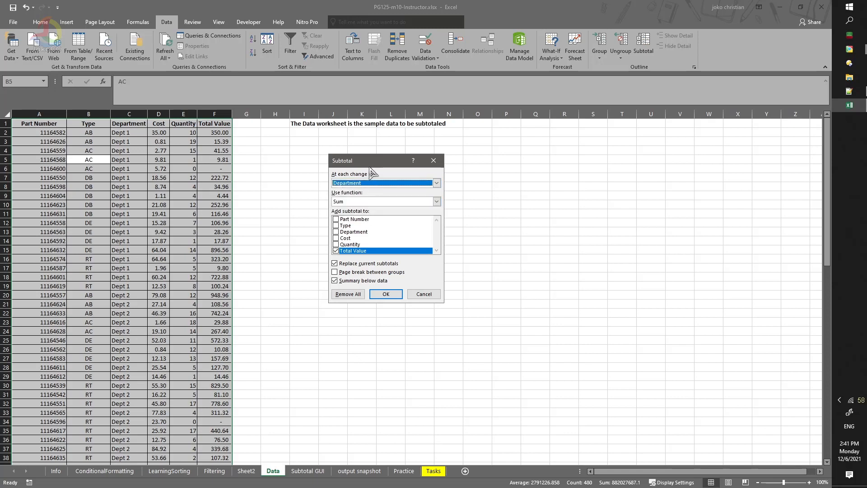
pyautogui.click(368, 203)
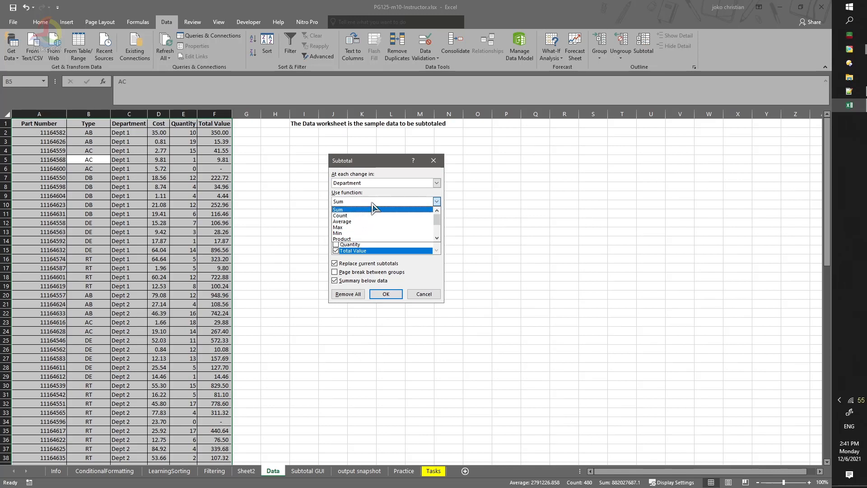
pyautogui.click(372, 201)
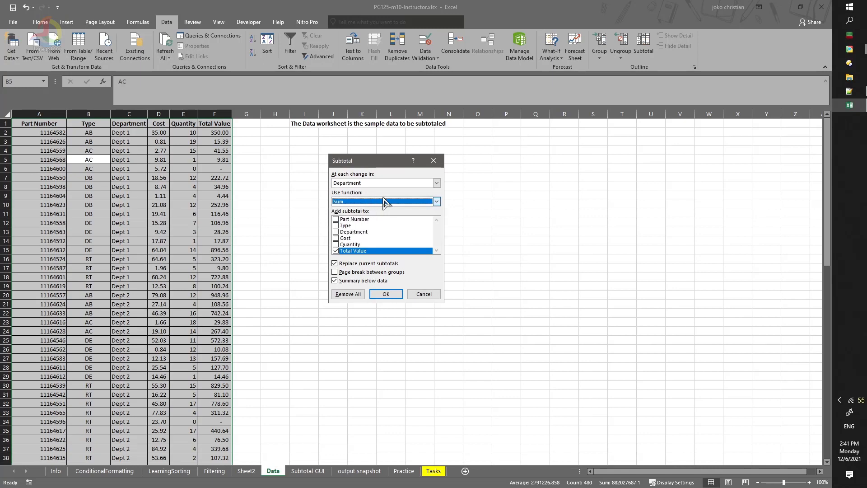
pyautogui.click(336, 251)
pyautogui.click(337, 250)
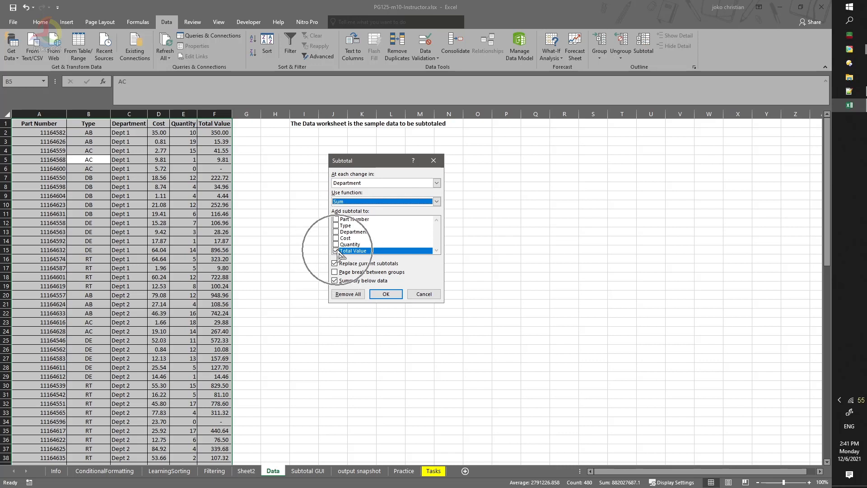
pyautogui.click(388, 295)
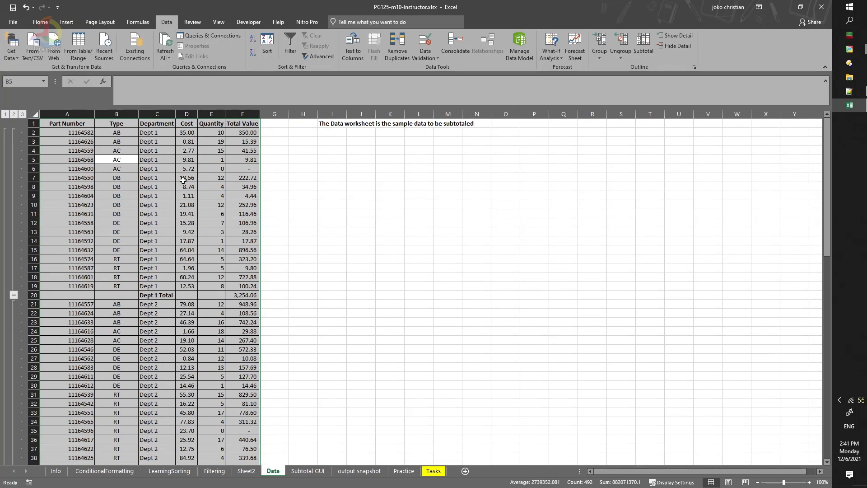
# - Examine the Dept 1 Total formula and the cells it sums, and the other department totals down to the Grand Total
pyautogui.hotkey('ctrl', 'q')
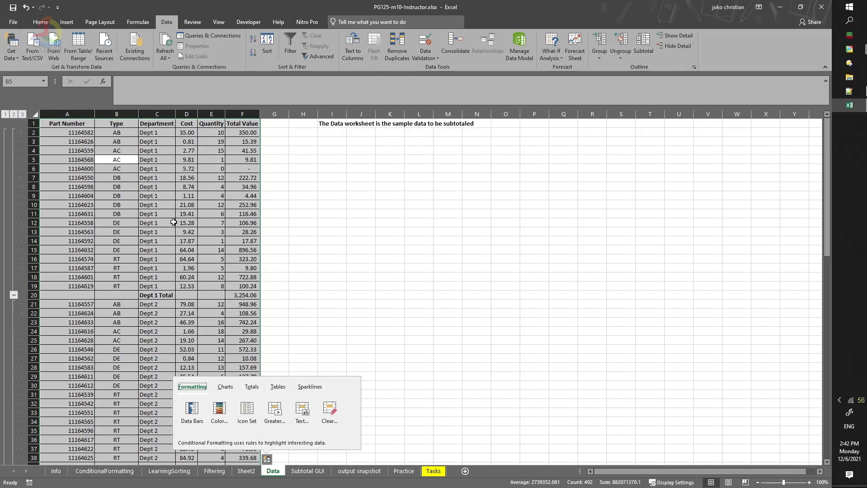
pyautogui.moveTo(164, 293); pyautogui.dragTo(255, 297)
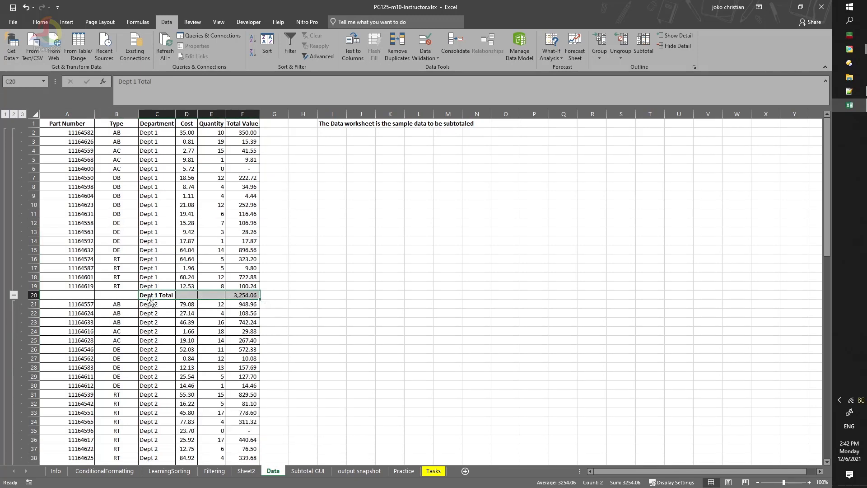
pyautogui.click(150, 297)
pyautogui.click(246, 295)
pyautogui.moveTo(246, 286); pyautogui.dragTo(244, 132)
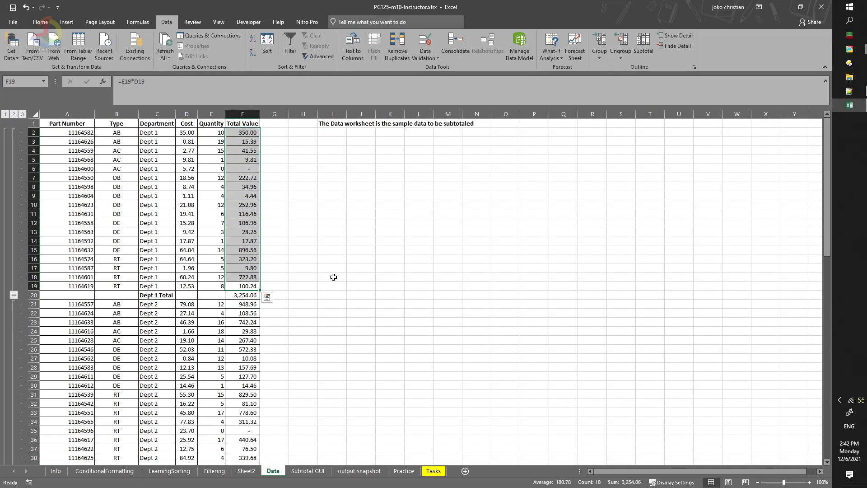
pyautogui.click(243, 295)
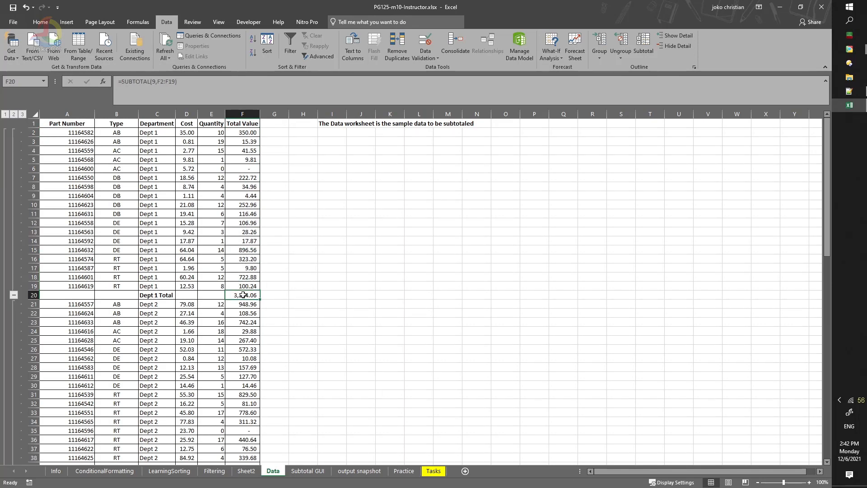
pyautogui.scroll(-5, 357, 302)
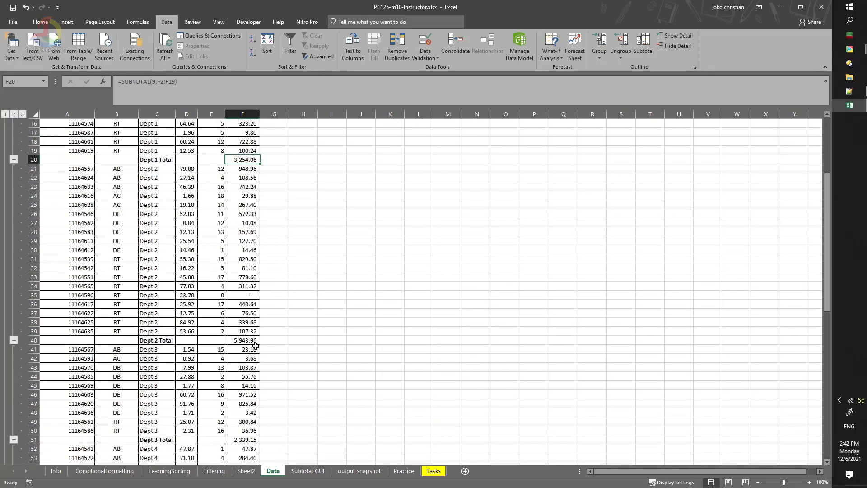
pyautogui.scroll(-4, 256, 347)
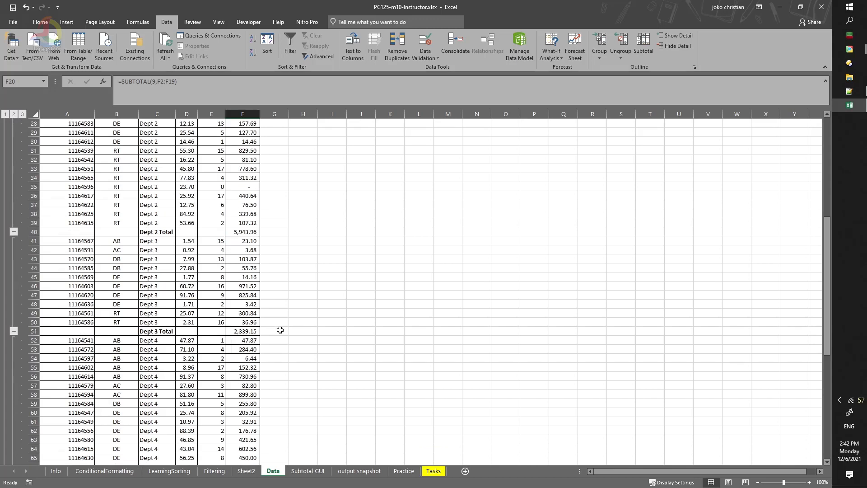
pyautogui.scroll(-5, 282, 327)
pyautogui.scroll(-7, 256, 334)
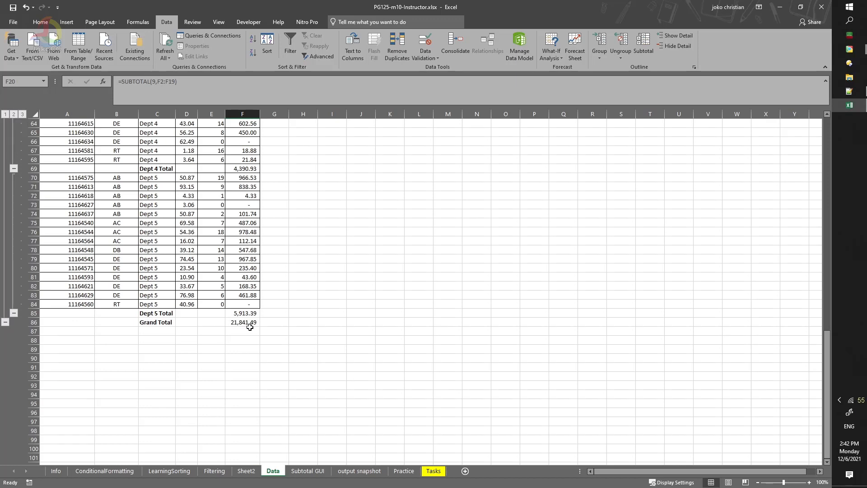
# - View the outline at the department totals and grand total levels in turn, and return to showing all detail rows
pyautogui.scroll(20, 250, 327)
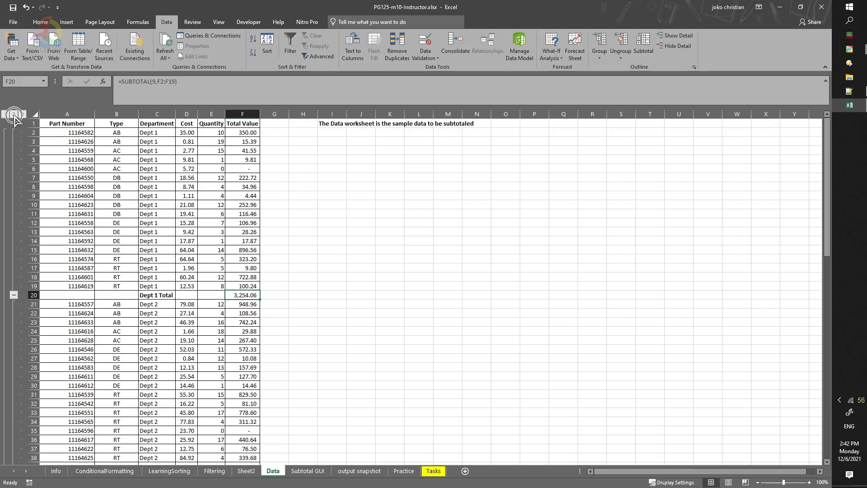
pyautogui.click(14, 115)
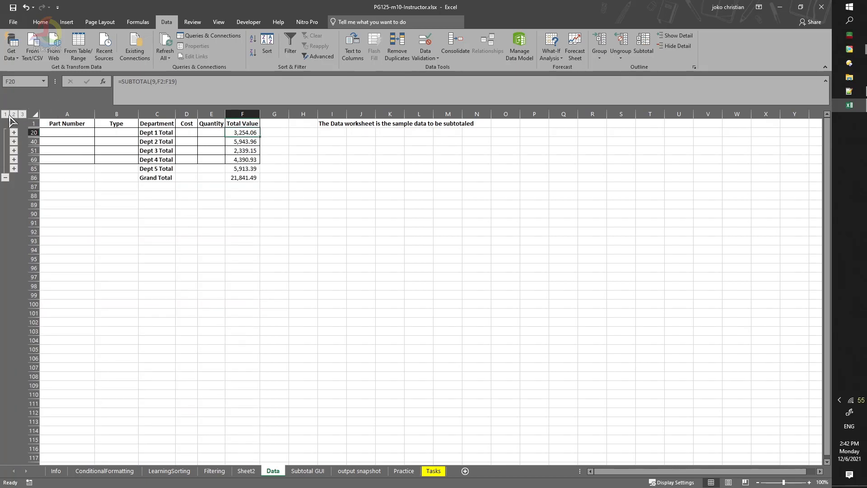
pyautogui.click(6, 115)
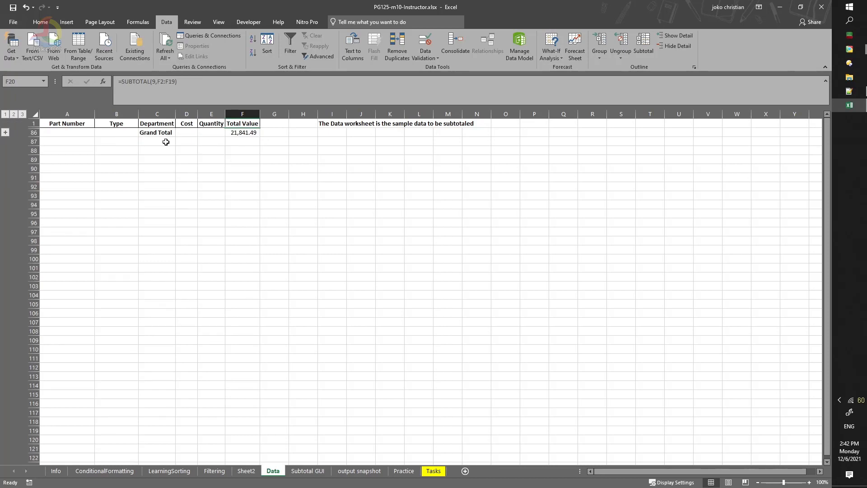
pyautogui.click(5, 116)
pyautogui.click(15, 115)
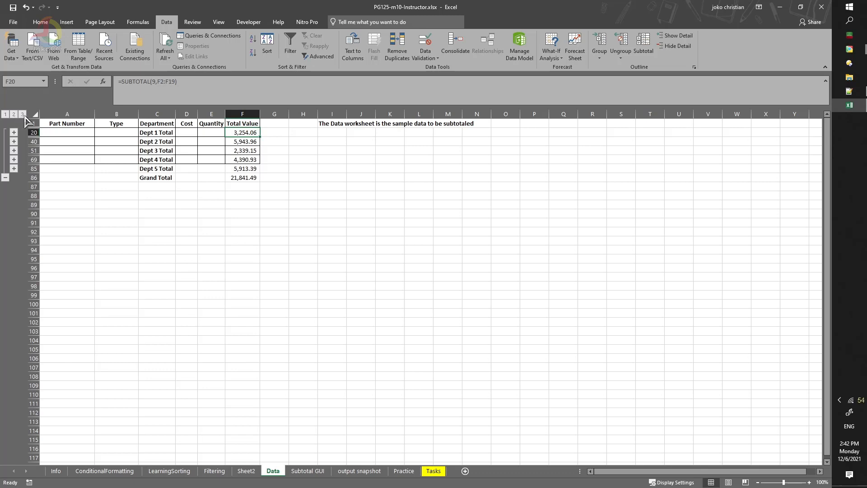
pyautogui.click(22, 115)
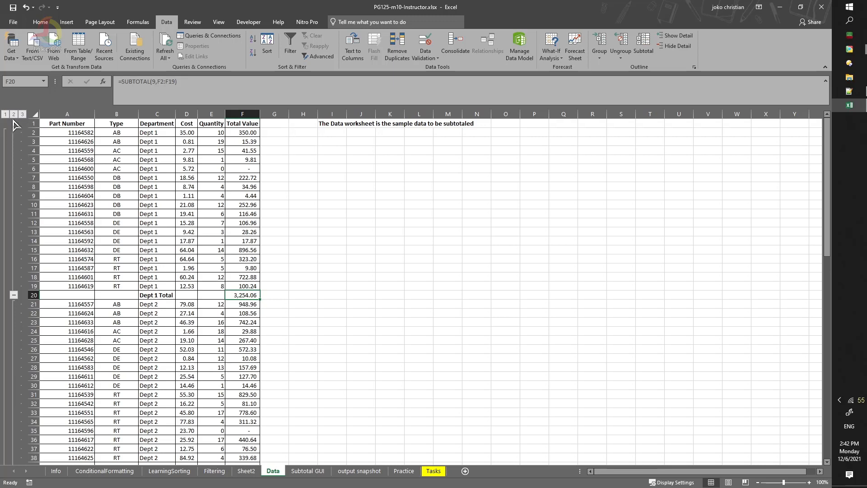
pyautogui.click(14, 114)
pyautogui.click(5, 115)
pyautogui.click(13, 114)
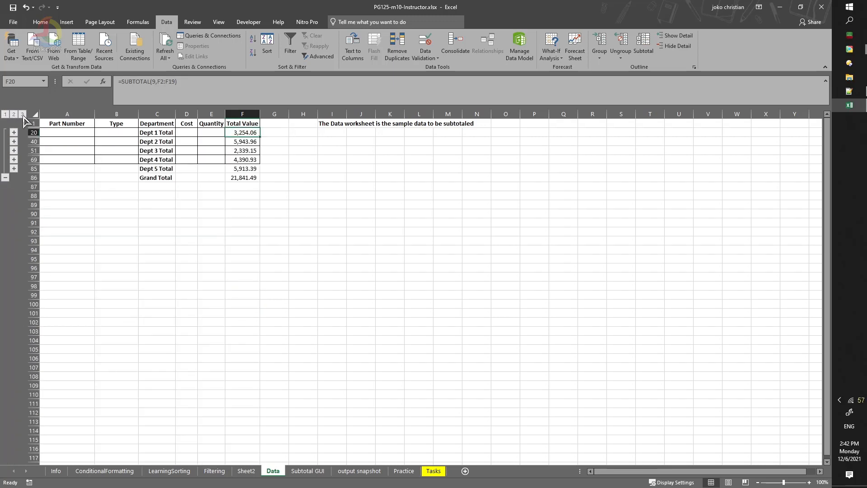
pyautogui.click(23, 114)
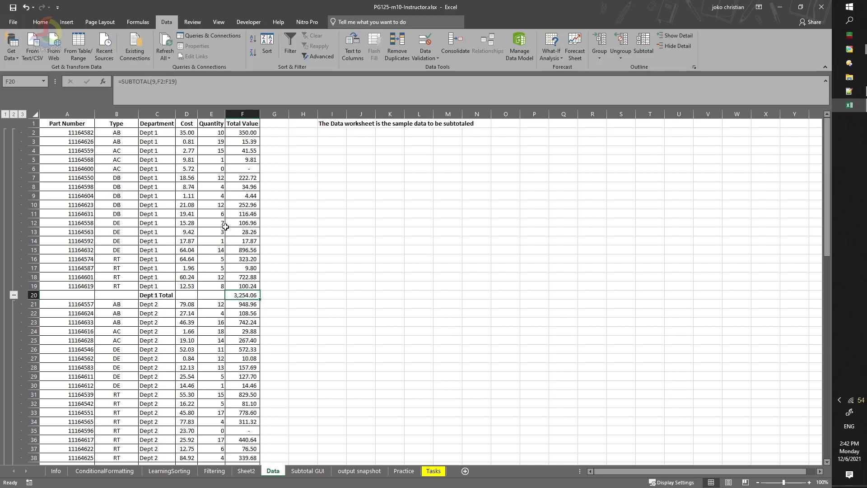
pyautogui.click(186, 240)
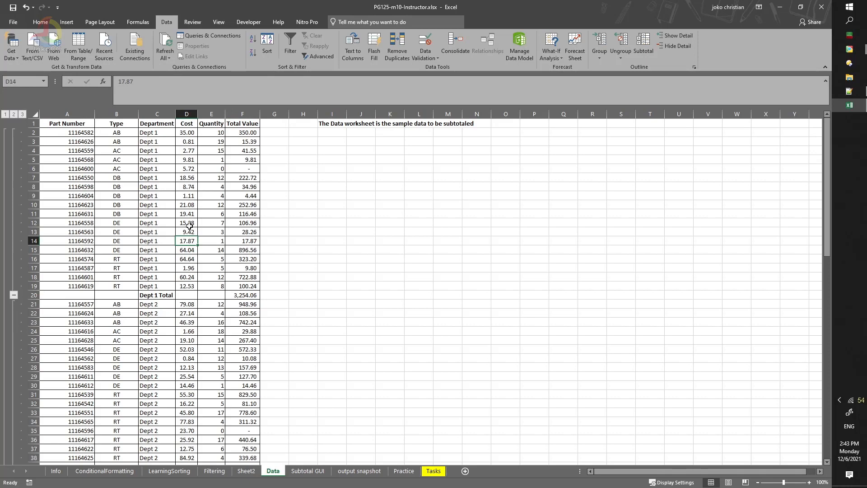
# - Remove all the Department subtotals from the table on the Data worksheet
pyautogui.hotkey('ctrl', 'a')
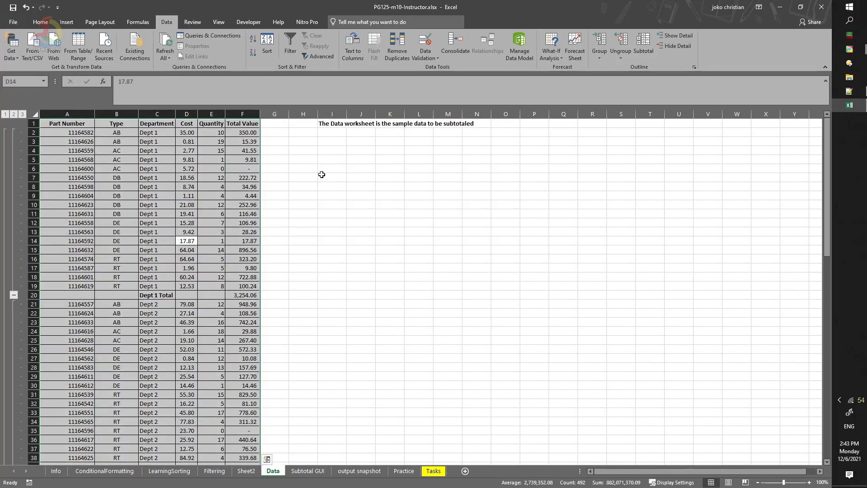
pyautogui.click(649, 49)
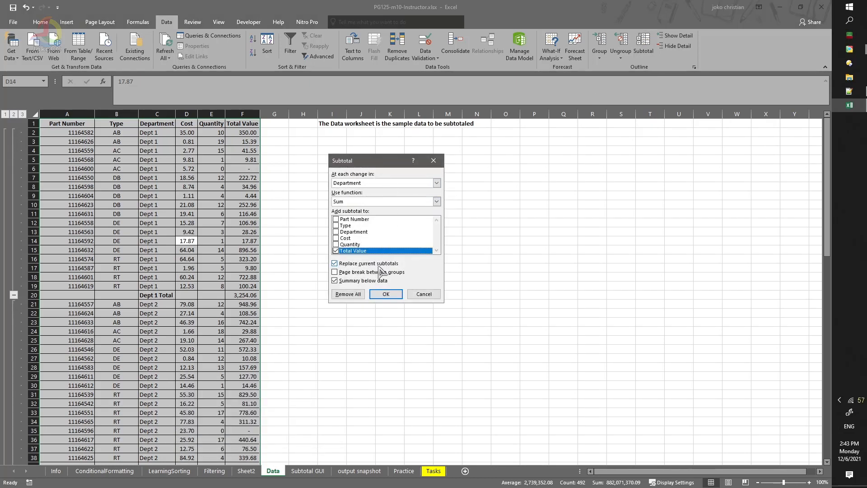
pyautogui.click(355, 298)
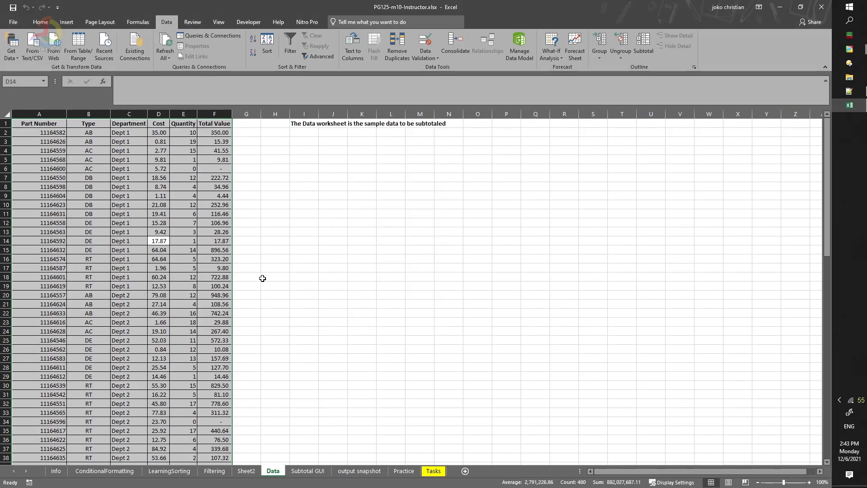
# - Examine the plain data rows, checking how the Department and Type columns are sorted
pyautogui.click(209, 275)
pyautogui.click(201, 188)
pyautogui.scroll(-4, 201, 215)
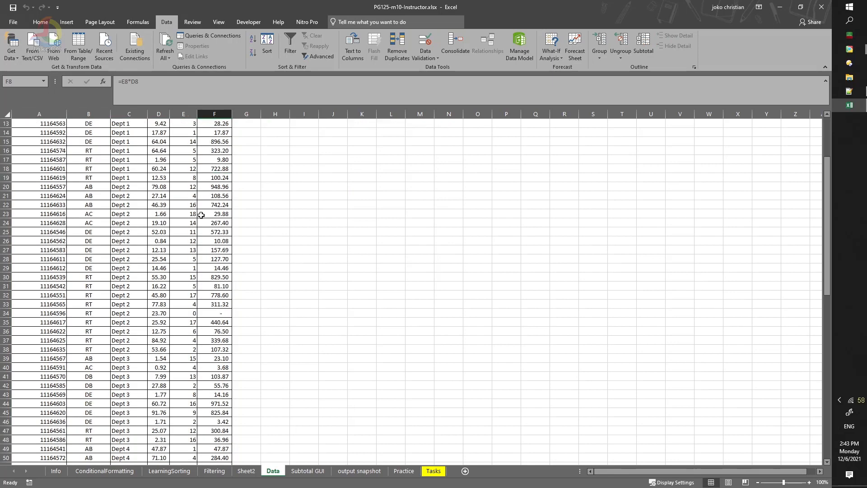
pyautogui.scroll(4, 201, 215)
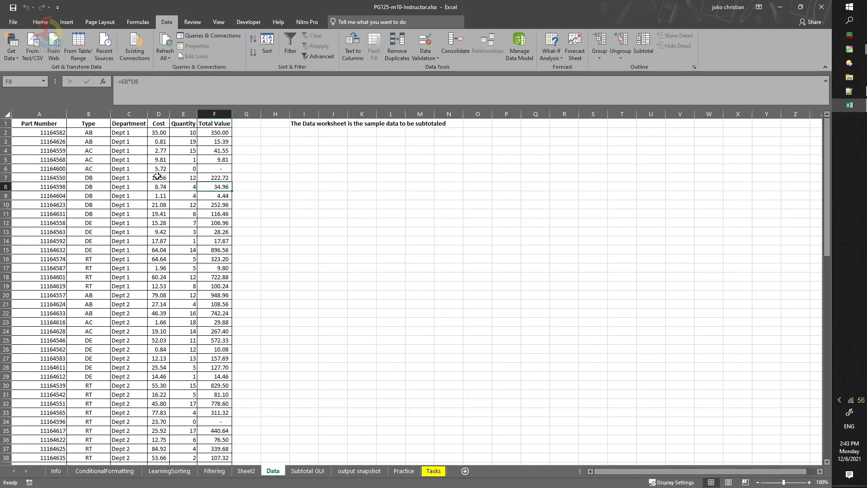
pyautogui.click(130, 133)
pyautogui.moveTo(131, 141); pyautogui.dragTo(137, 433)
pyautogui.click(163, 205)
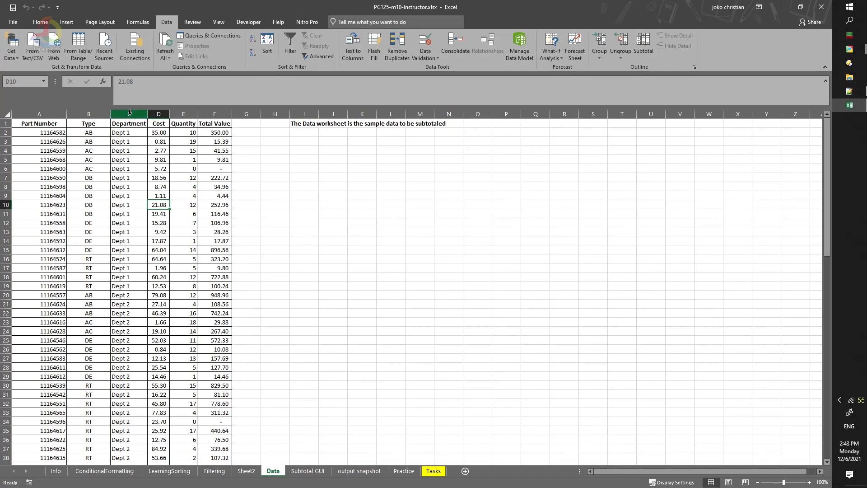
pyautogui.click(100, 133)
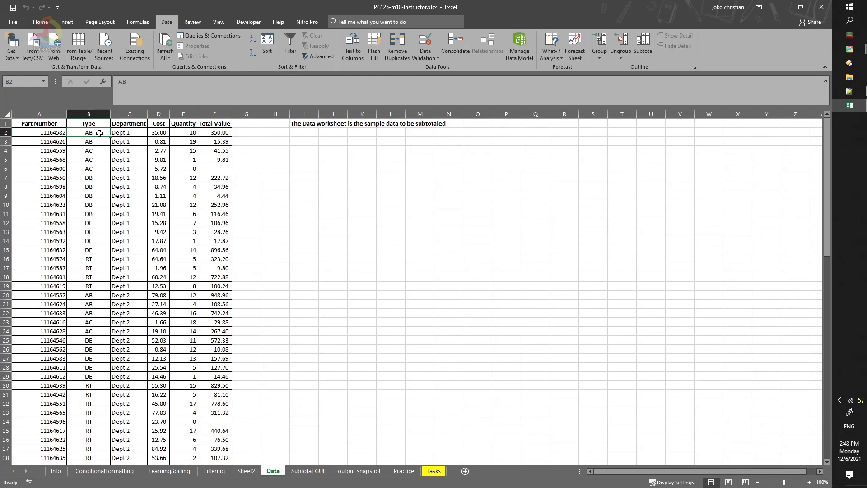
# - Insert subtotals over the whole table at each change in Type, using Count on Part Number instead of Total Value
pyautogui.click(166, 241)
pyautogui.hotkey('ctrl', 'a')
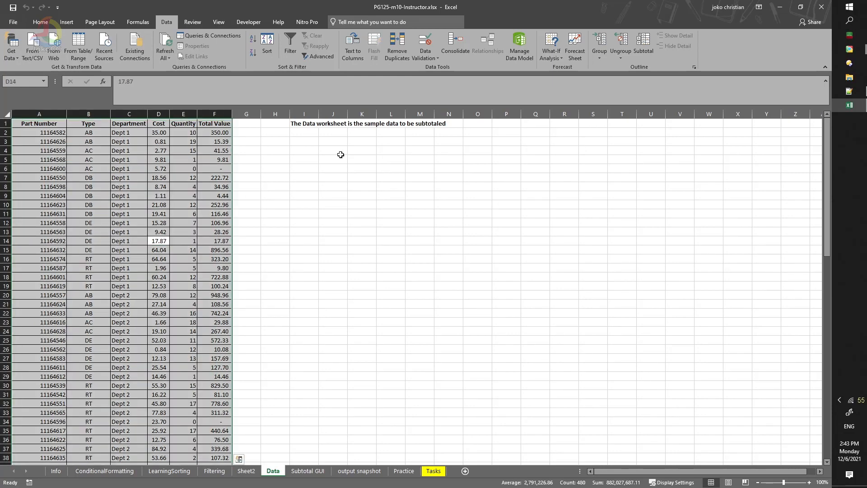
pyautogui.click(645, 43)
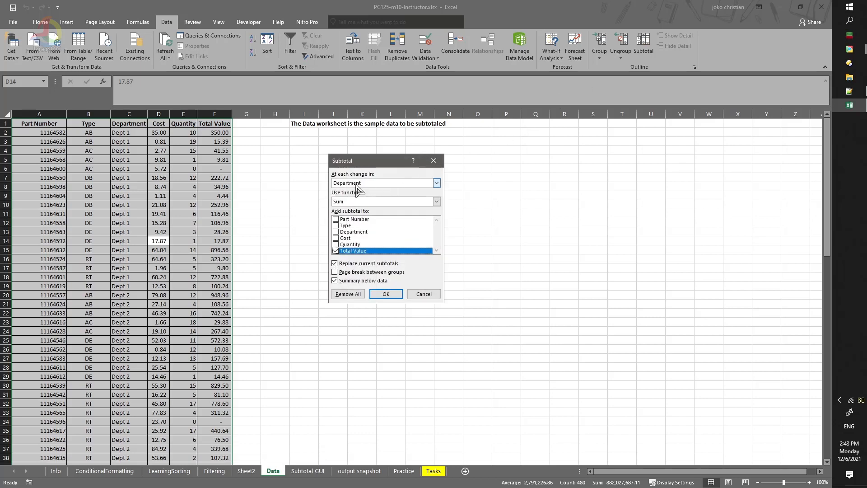
pyautogui.click(364, 185)
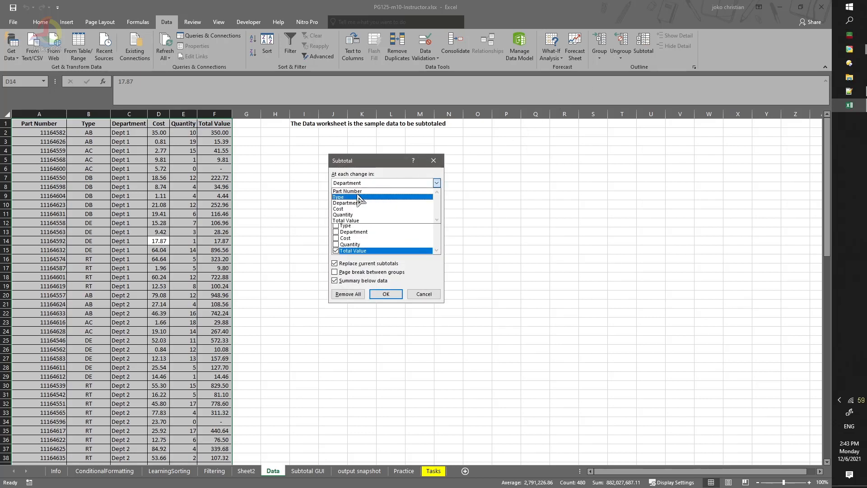
pyautogui.click(359, 197)
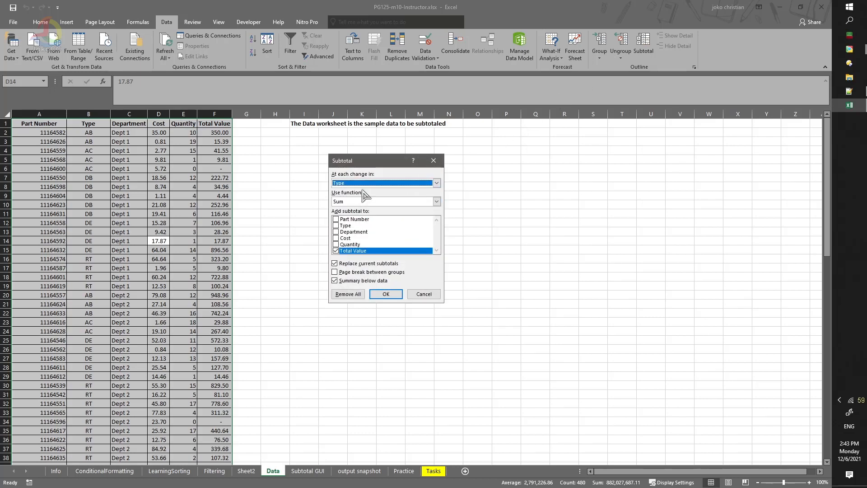
pyautogui.click(372, 202)
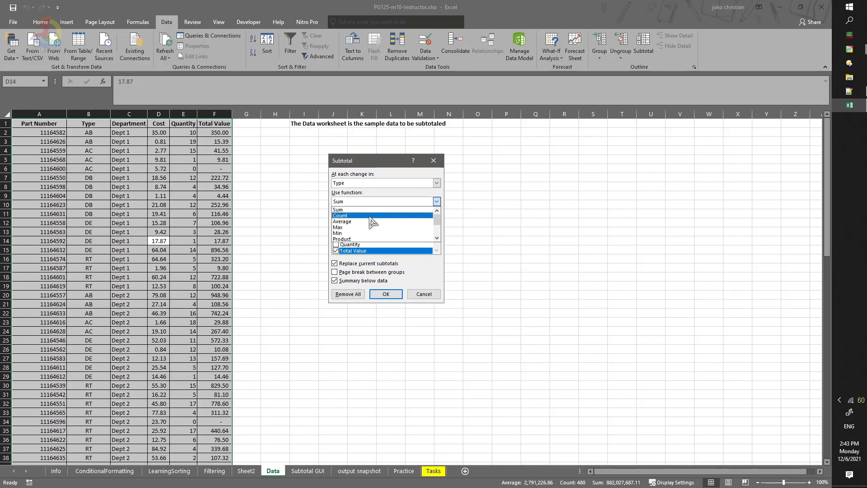
pyautogui.click(370, 216)
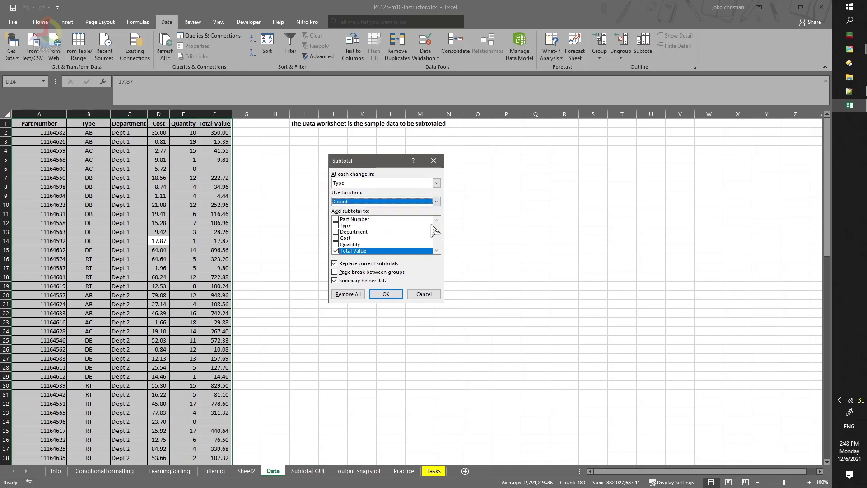
pyautogui.click(343, 250)
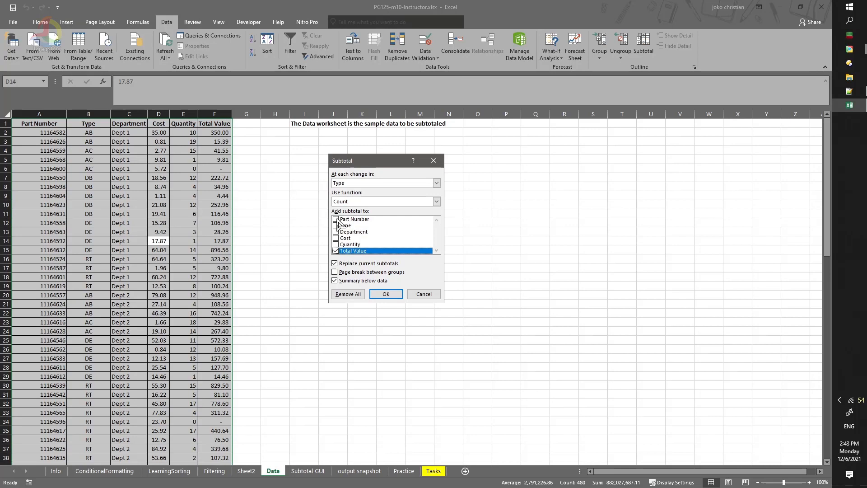
pyautogui.click(336, 250)
pyautogui.click(336, 219)
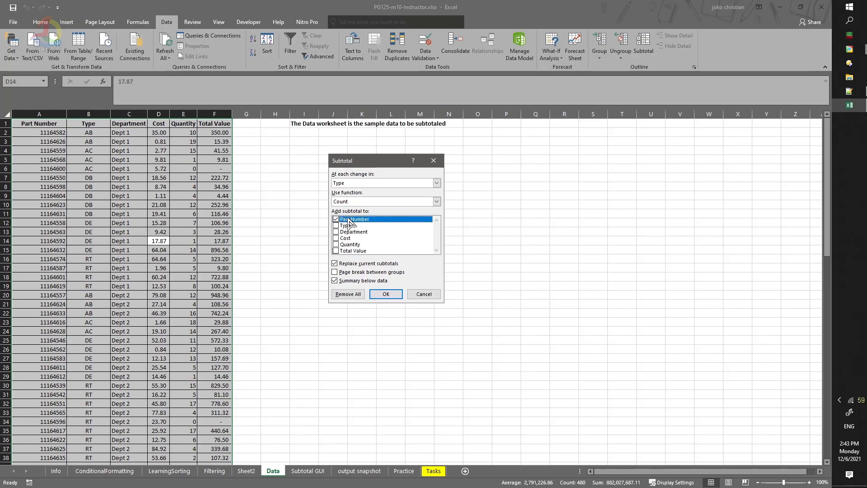
pyautogui.click(383, 300)
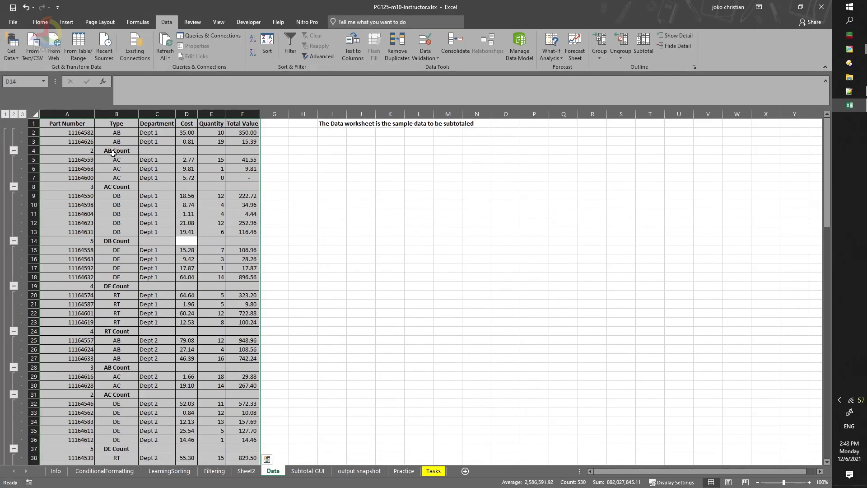
# - Examine the first AB Count and AC Count rows and the part numbers they count
pyautogui.click(113, 153)
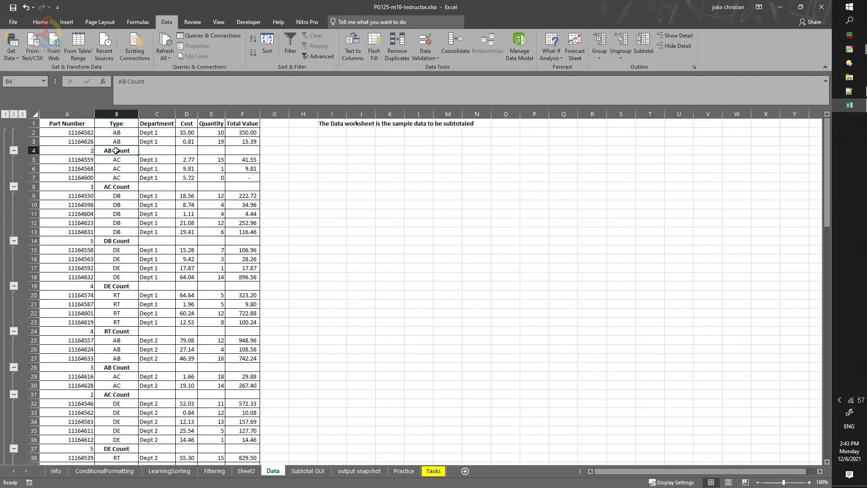
pyautogui.click(88, 151)
pyautogui.moveTo(86, 131); pyautogui.dragTo(86, 178)
pyautogui.click(115, 190)
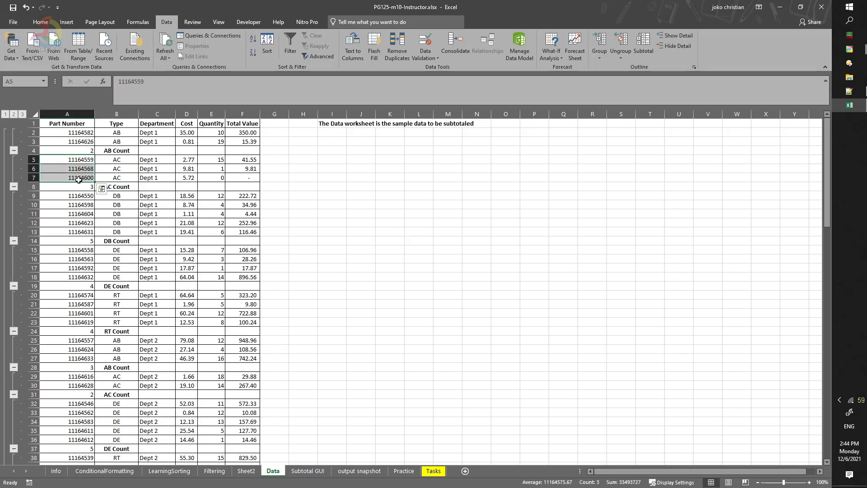
pyautogui.click(88, 187)
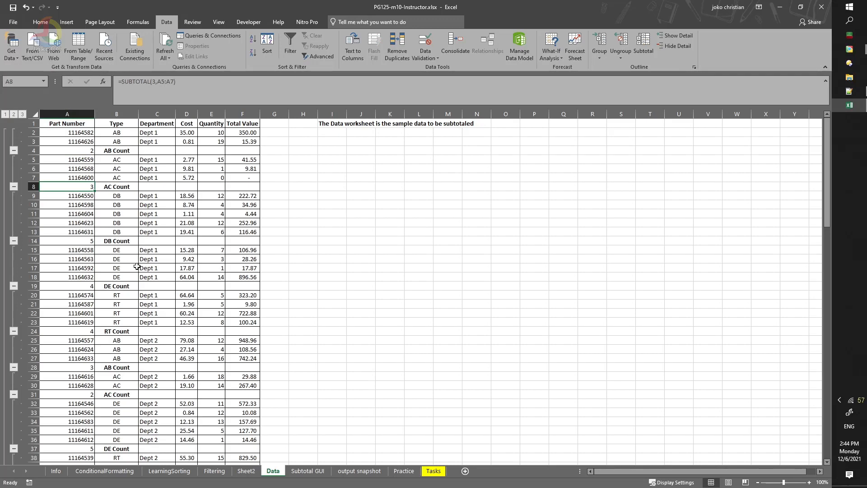
# - Compare the AB Count row of Dept 1 with the AB Count row of Dept 2
pyautogui.scroll(-1, 126, 279)
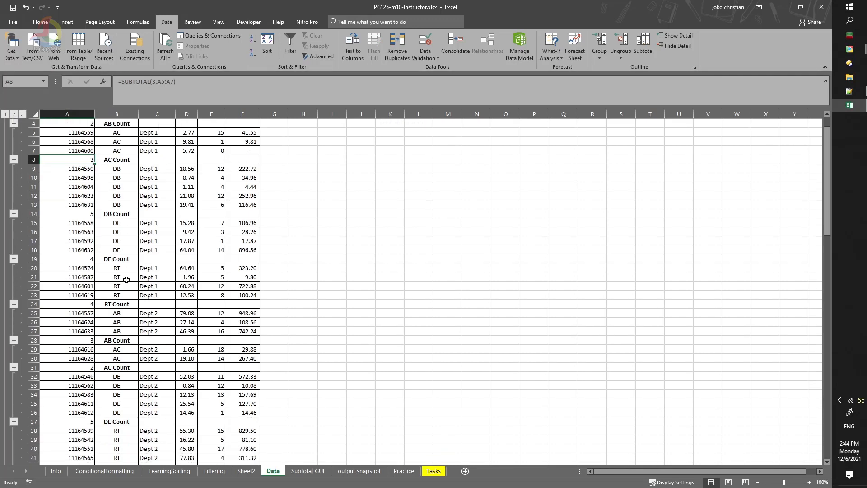
pyautogui.click(120, 316)
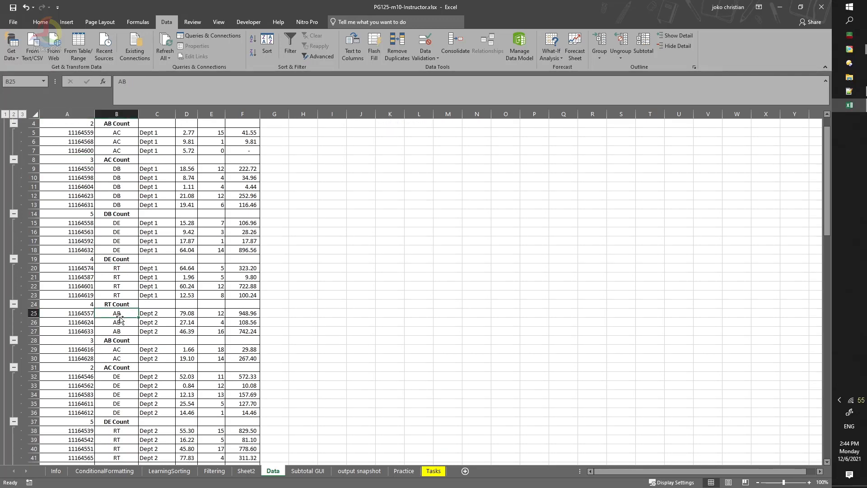
pyautogui.scroll(1, 119, 316)
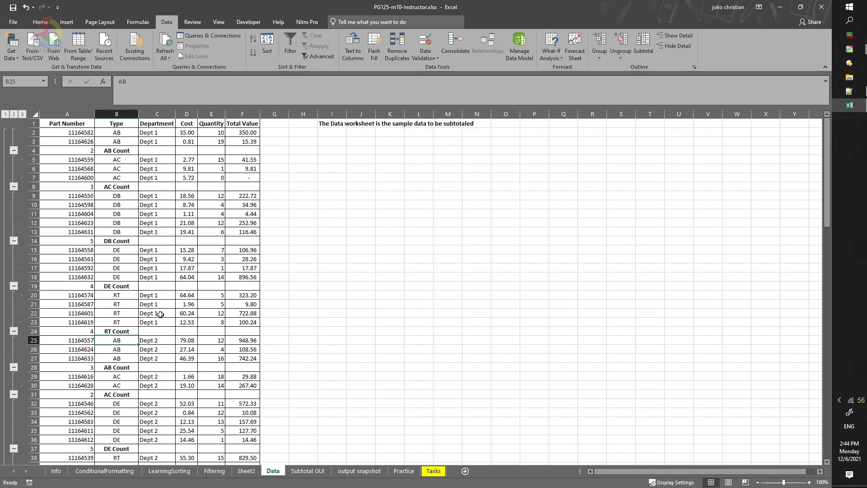
pyautogui.click(92, 368)
pyautogui.click(122, 368)
pyautogui.press('ctrl')
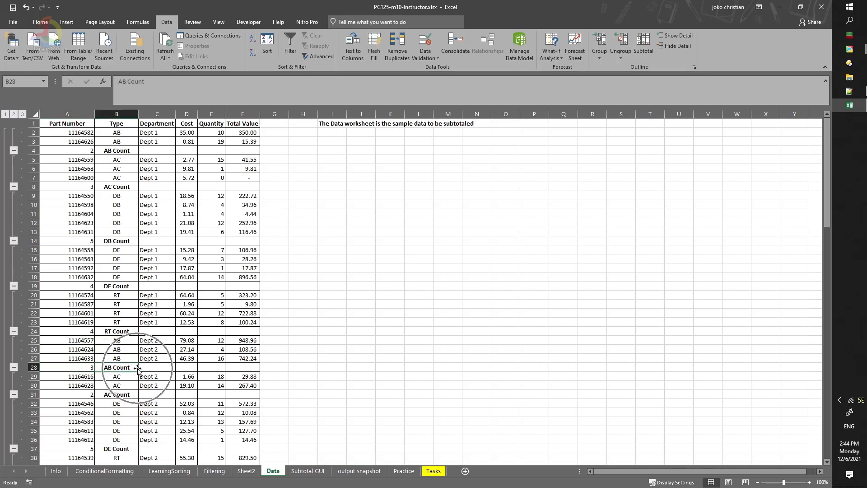
pyautogui.press('ctrl')
pyautogui.click(116, 223)
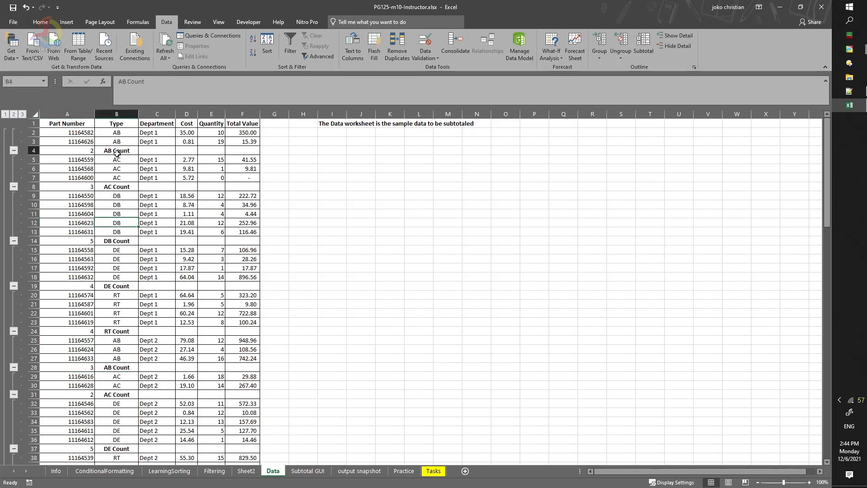
pyautogui.click(118, 151)
pyautogui.press('ctrl')
# - Review the type counts repeated within each department down through Dept 4, and return to the start of the data
pyautogui.scroll(-6, 136, 366)
pyautogui.scroll(-2, 136, 366)
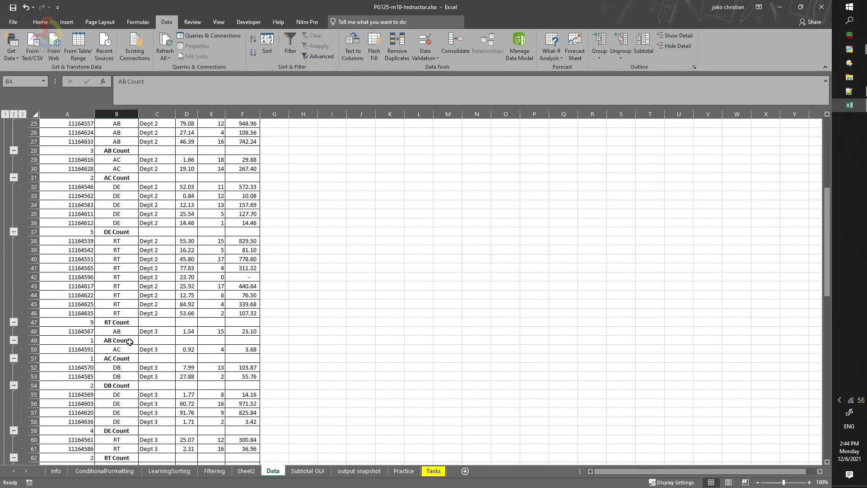
pyautogui.scroll(-2, 129, 342)
pyautogui.scroll(-3, 129, 343)
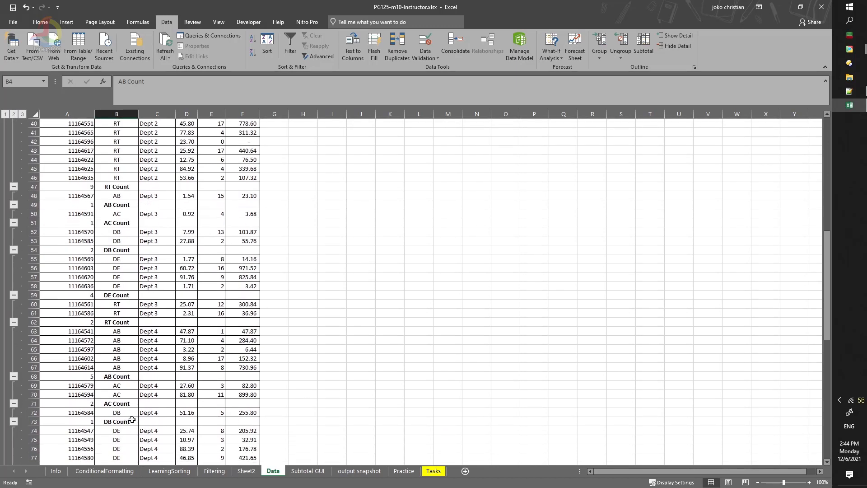
pyautogui.scroll(-3, 129, 420)
pyautogui.scroll(16, 122, 417)
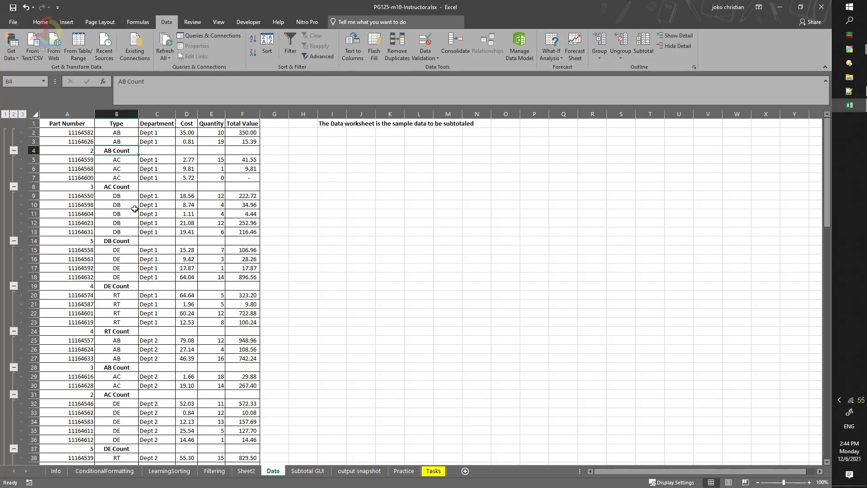
# - Check the AC, DB and DE count rows in Dept 1 and the AB rows at the start of Dept 2
pyautogui.click(126, 185)
pyautogui.click(168, 177)
pyautogui.click(184, 251)
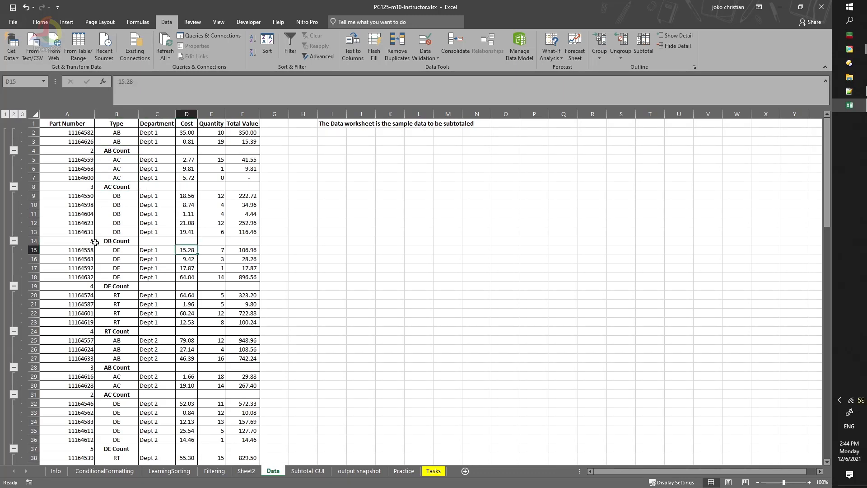
pyautogui.click(96, 242)
pyautogui.click(93, 293)
pyautogui.click(153, 321)
pyautogui.click(136, 357)
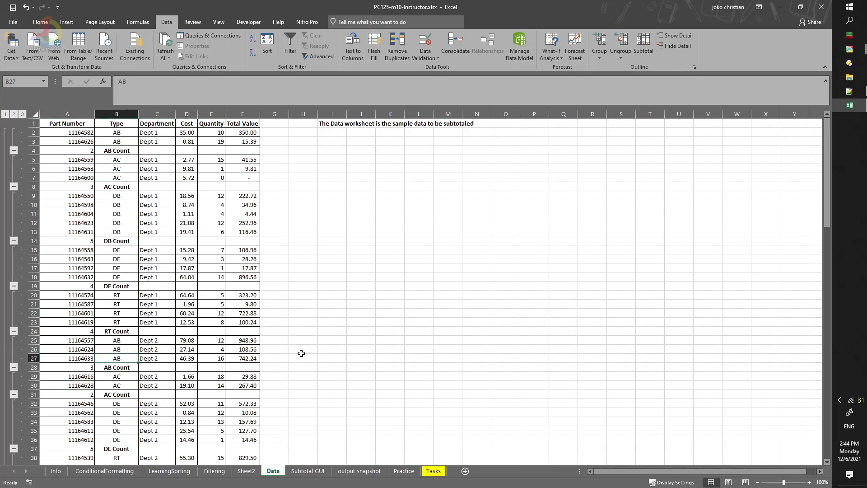
# - Start a subtotal on the whole data range with replacing of current subtotals turned off
pyautogui.click(209, 294)
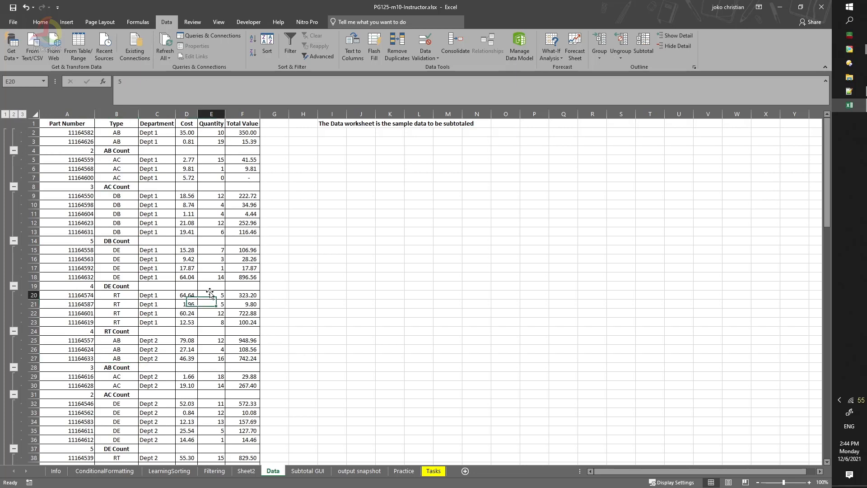
pyautogui.hotkey('ctrl', 'a')
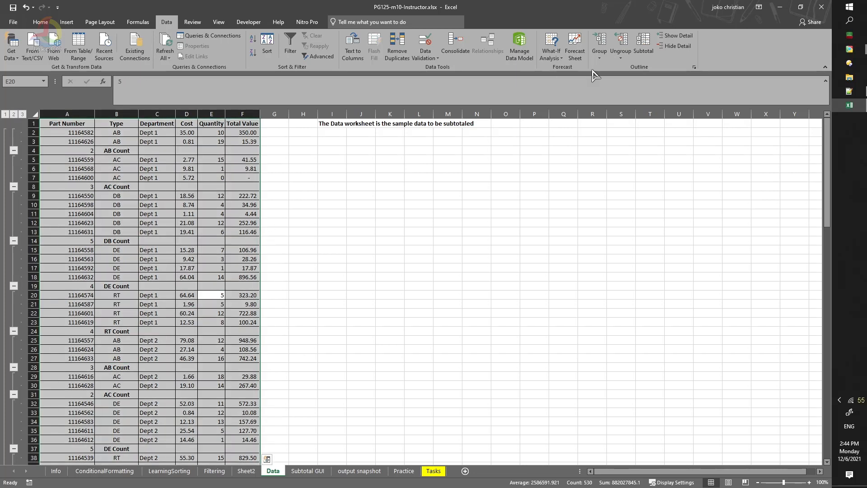
pyautogui.click(642, 47)
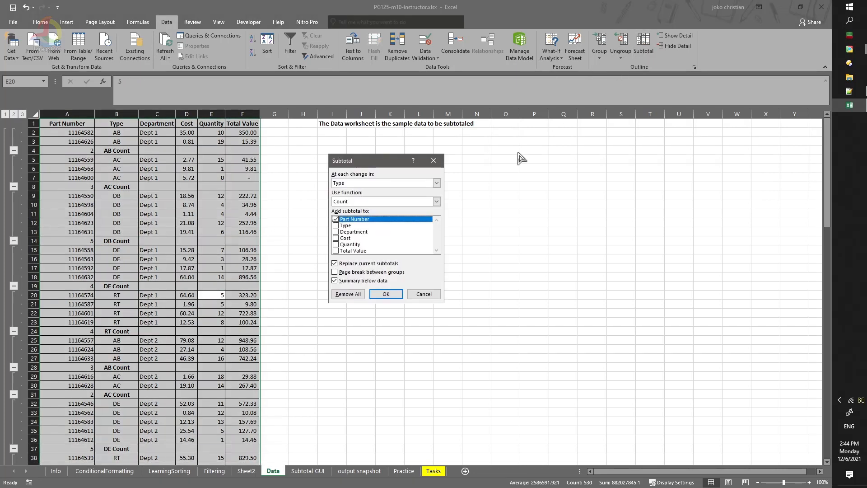
pyautogui.click(336, 264)
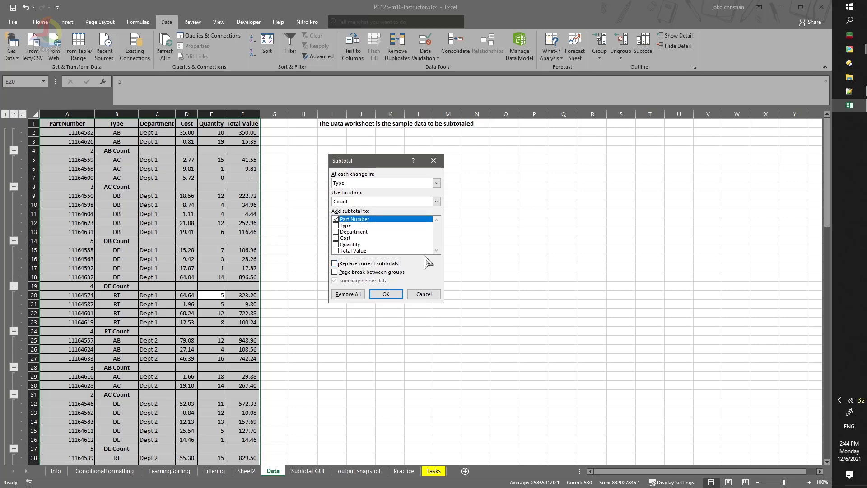
pyautogui.press('ctrl')
pyautogui.click(336, 263)
pyautogui.click(336, 264)
pyautogui.press('ctrl')
# - Add a nested subtotal that sums Part Number at each change in Department
pyautogui.click(335, 219)
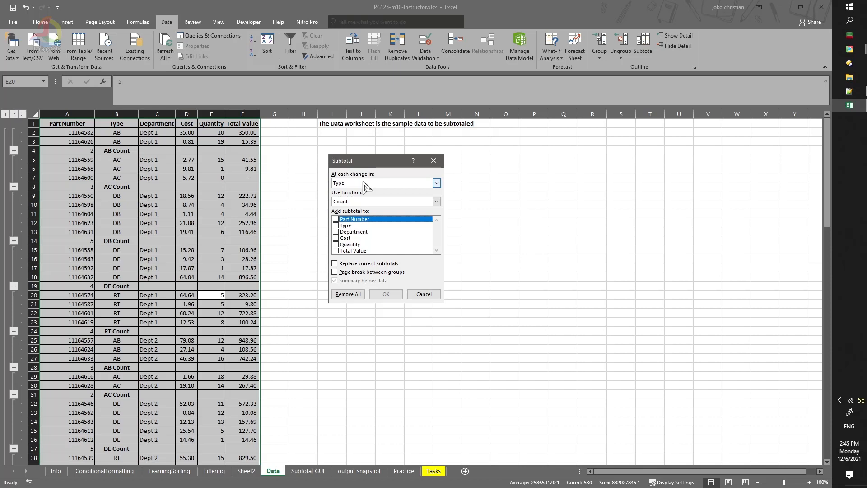
pyautogui.click(365, 183)
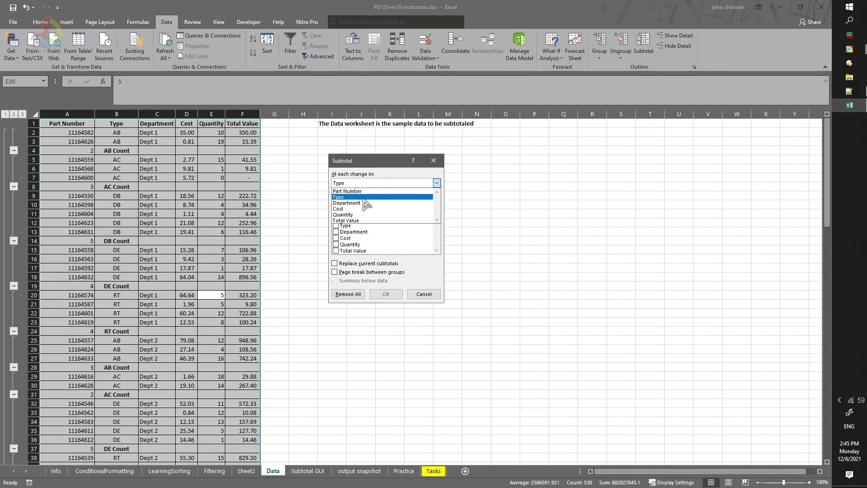
pyautogui.click(358, 203)
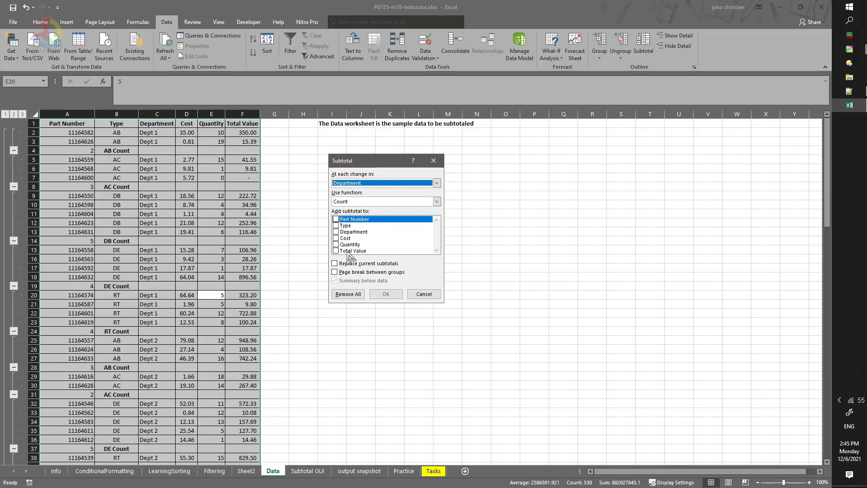
pyautogui.click(363, 201)
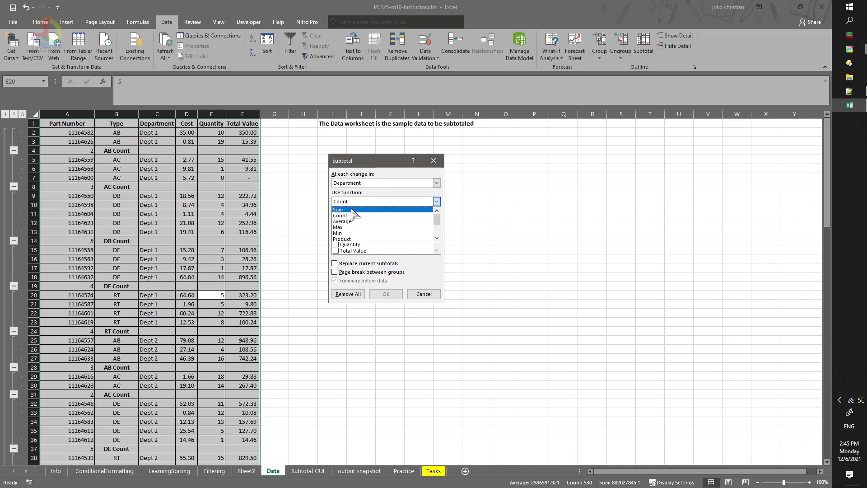
pyautogui.click(354, 215)
pyautogui.click(340, 221)
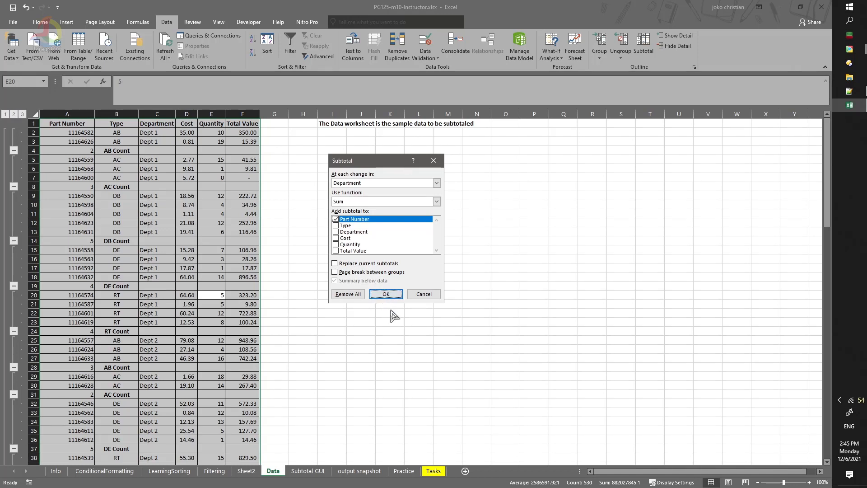
pyautogui.click(384, 295)
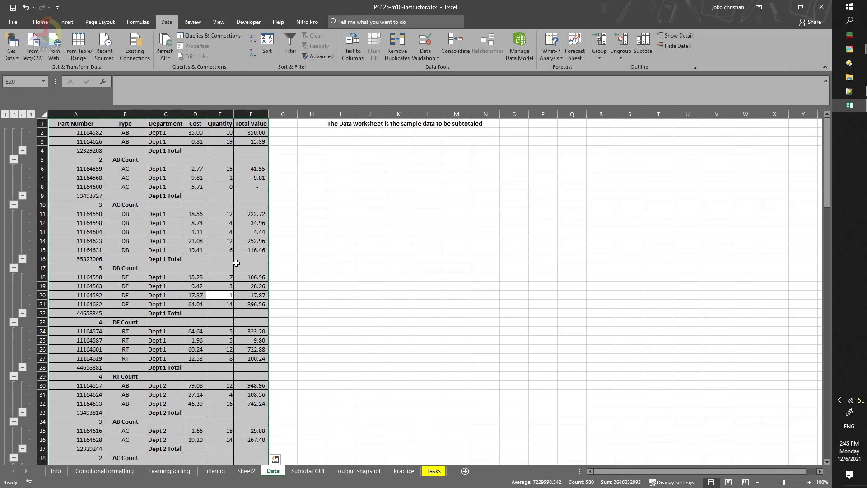
# - Compare the first Dept 1 Total row with the AB Count row beneath it, including their SUBTOTAL formulas
pyautogui.click(156, 177)
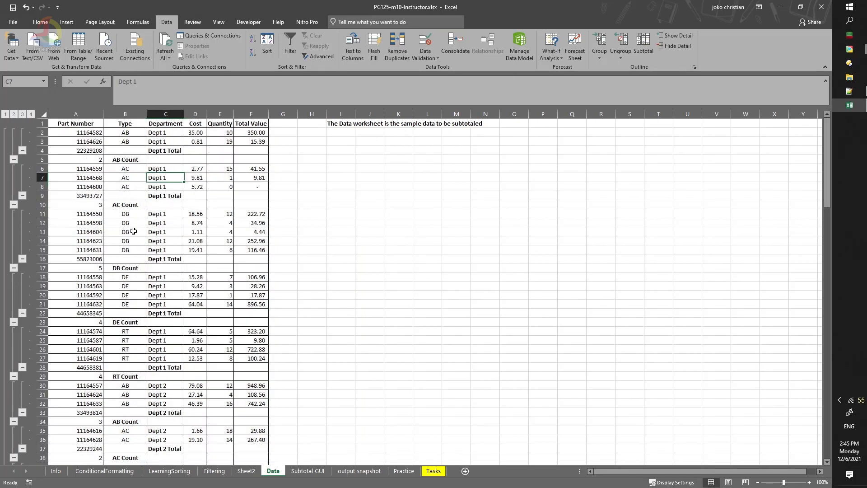
pyautogui.click(168, 152)
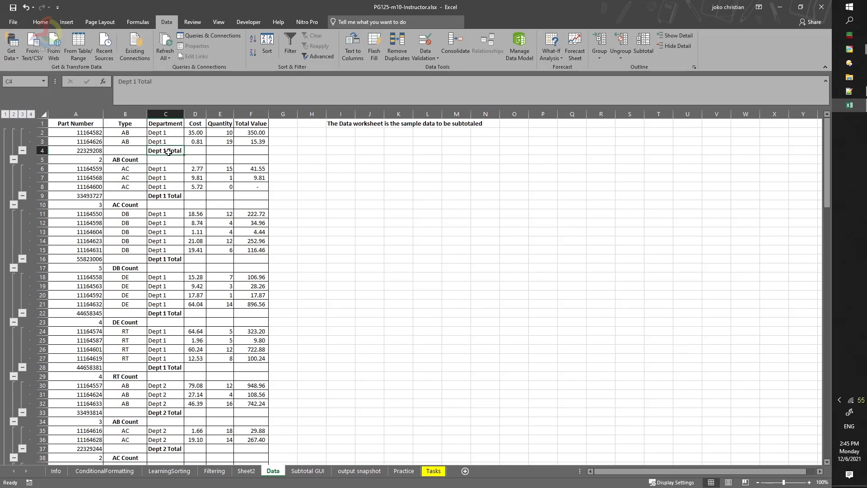
pyautogui.click(98, 152)
pyautogui.click(123, 166)
pyautogui.click(124, 158)
pyautogui.click(98, 162)
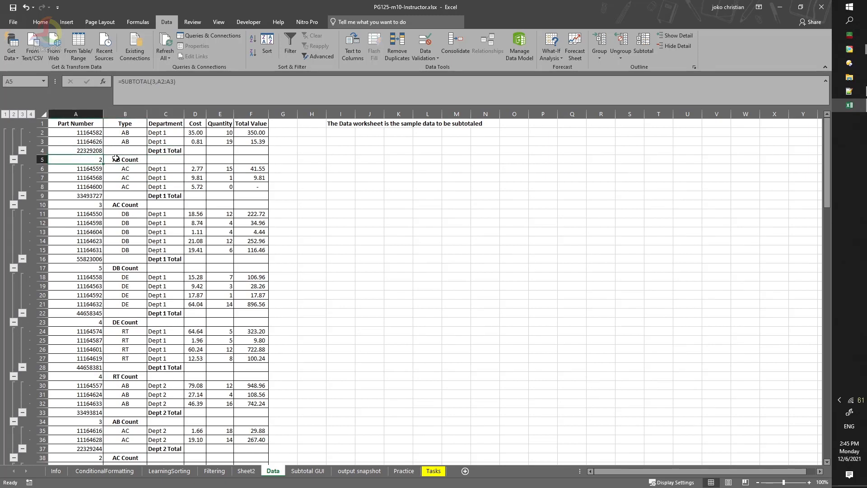
pyautogui.click(100, 150)
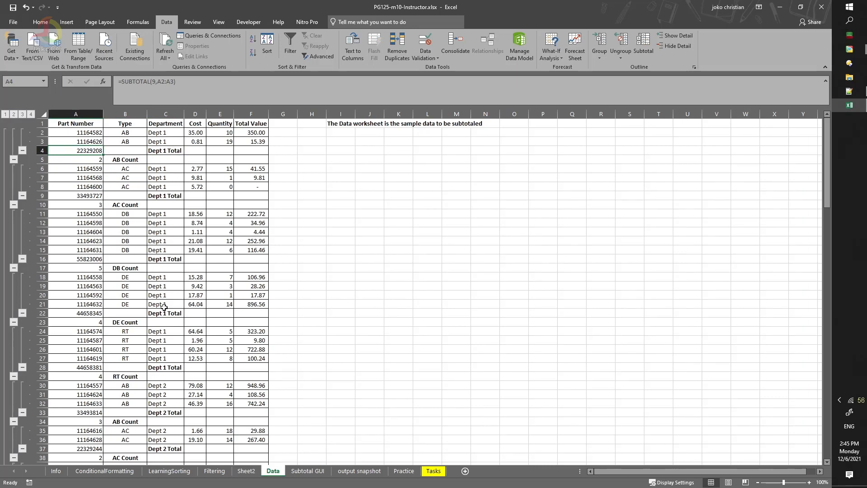
# - Review the Department entries in the DB, DE and RT groups of Dept 1 against their Dept 1 Total rows
pyautogui.click(167, 259)
pyautogui.click(166, 215)
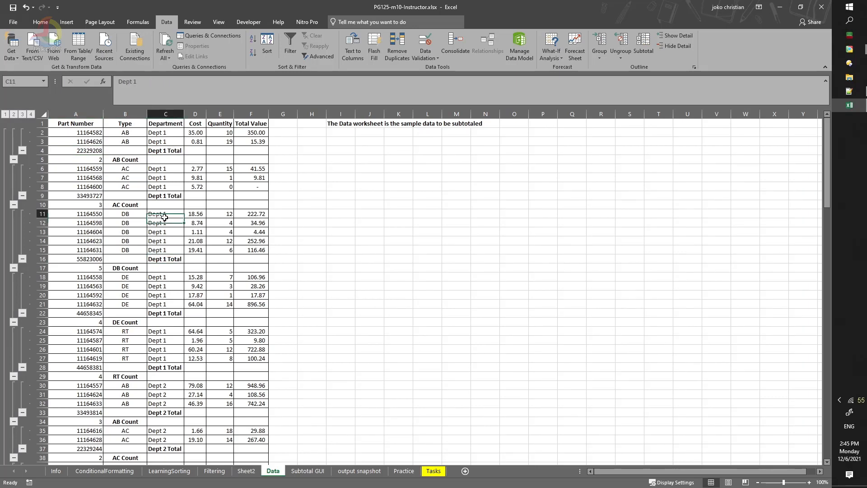
pyautogui.click(171, 304)
pyautogui.click(170, 288)
pyautogui.click(172, 276)
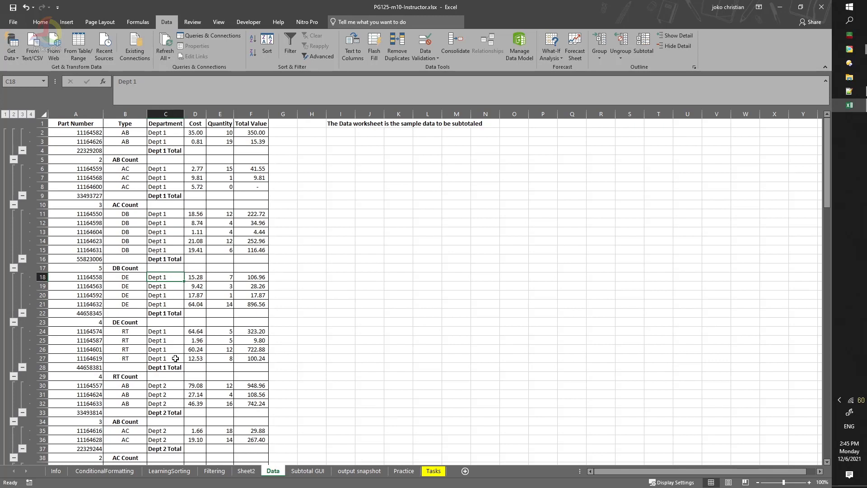
pyautogui.click(175, 358)
pyautogui.click(173, 331)
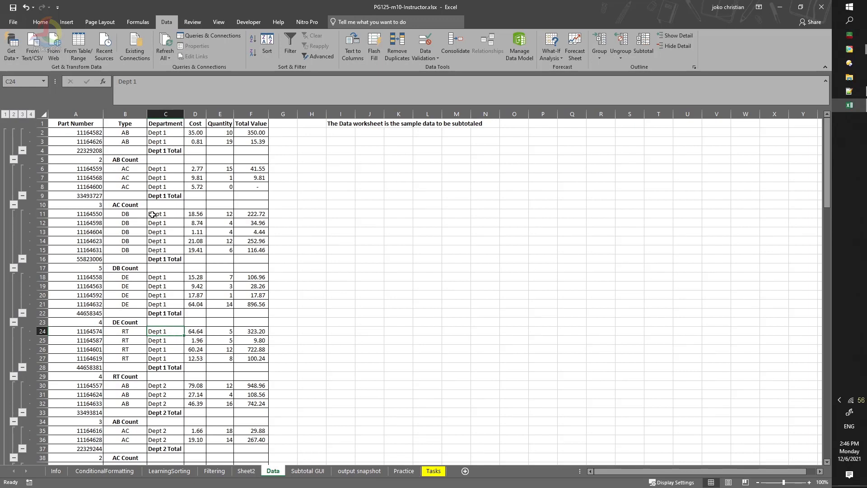
pyautogui.click(172, 213)
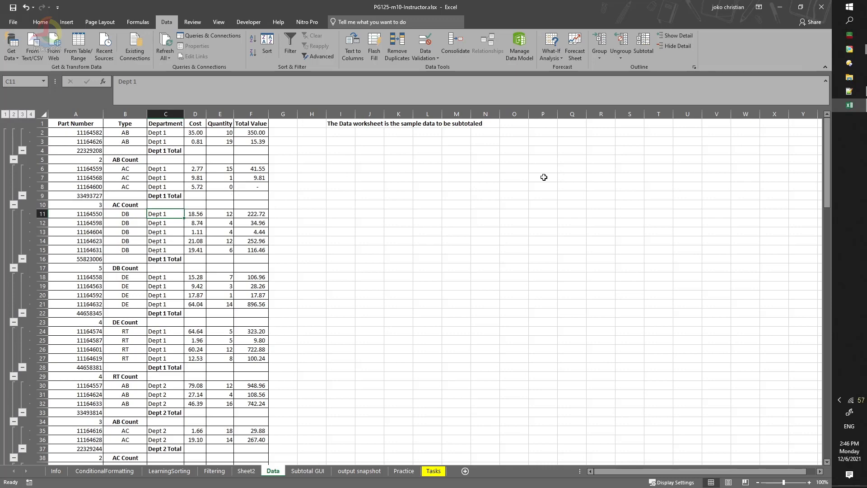
# - Remove all subtotals from the data range
pyautogui.hotkey('ctrl', 'a')
pyautogui.click(643, 50)
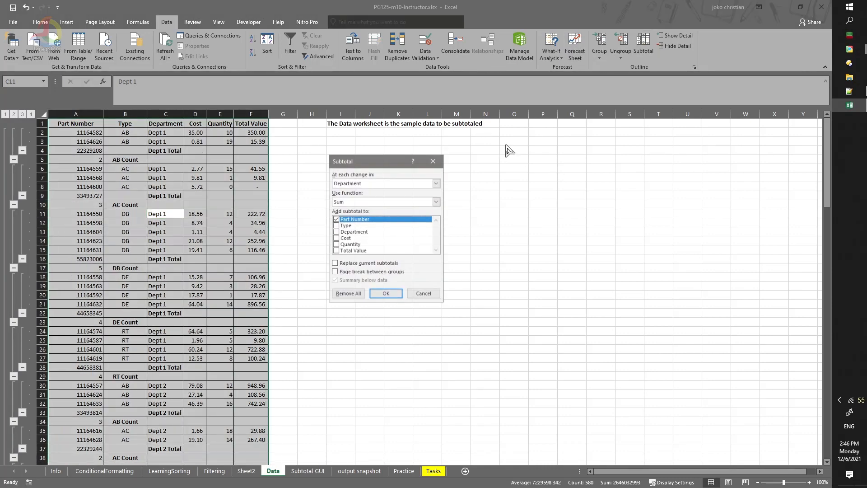
pyautogui.click(348, 294)
pyautogui.click(306, 178)
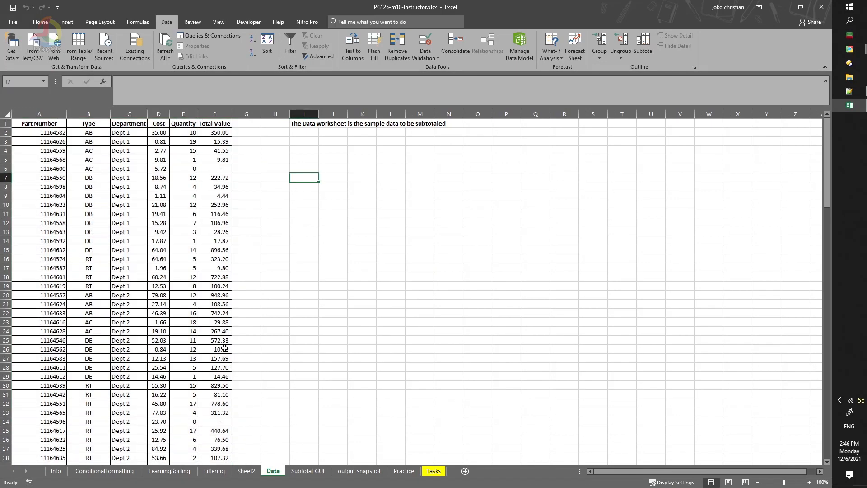
# - Consult the Subtotal GUI sheet and examine the output snapshot example for the sum of Quantity and Total Value by type
pyautogui.click(308, 471)
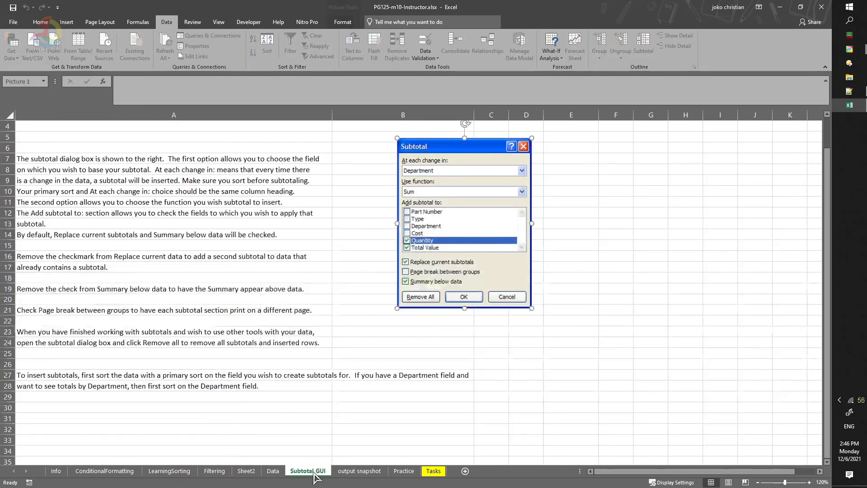
pyautogui.click(340, 473)
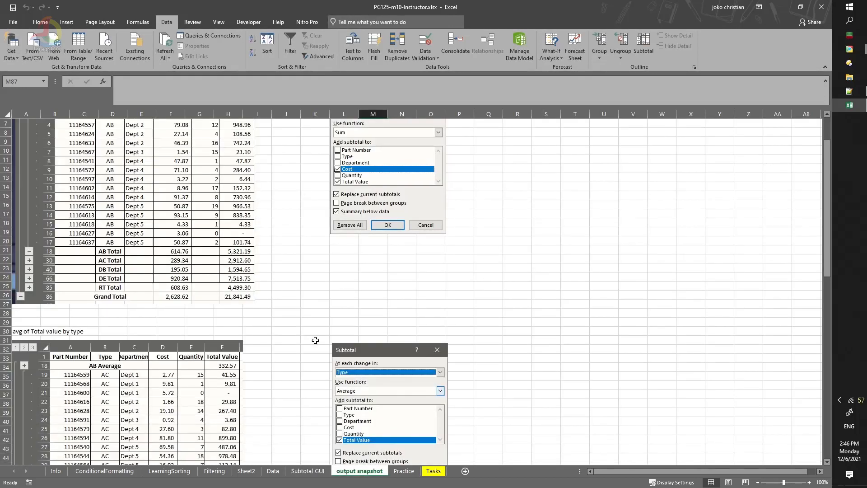
pyautogui.scroll(2, 249, 333)
pyautogui.click(21, 145)
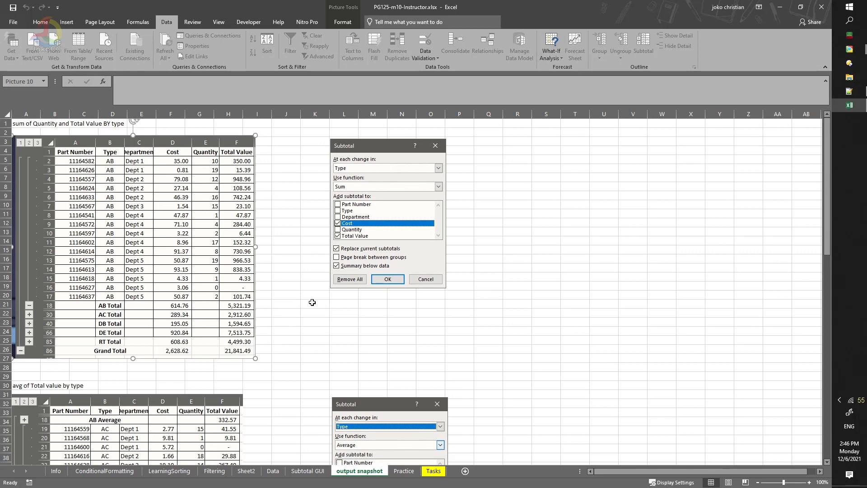
# - Examine the snapshot examples for average Total Value by type and count of part number by Dept and type
pyautogui.scroll(-6, 312, 302)
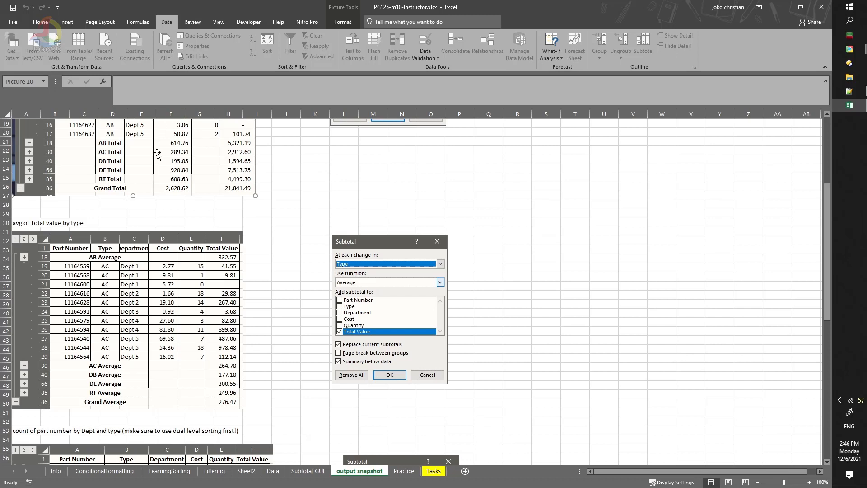
pyautogui.click(164, 320)
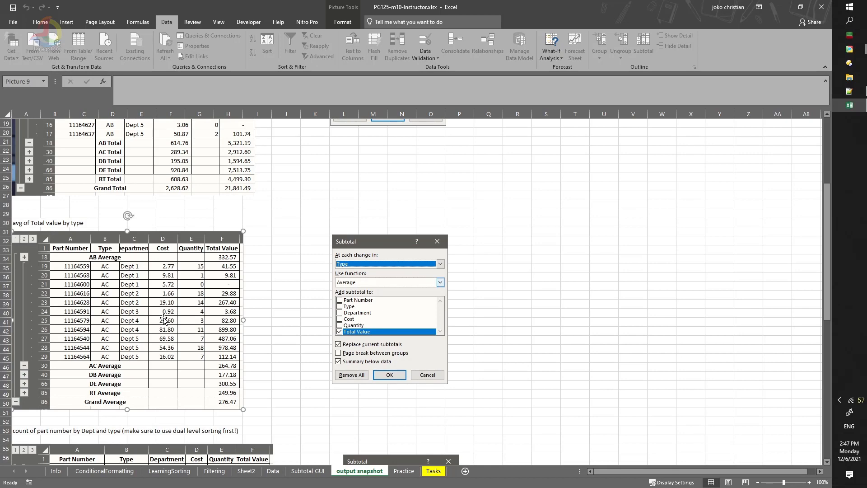
pyautogui.scroll(-8, 205, 318)
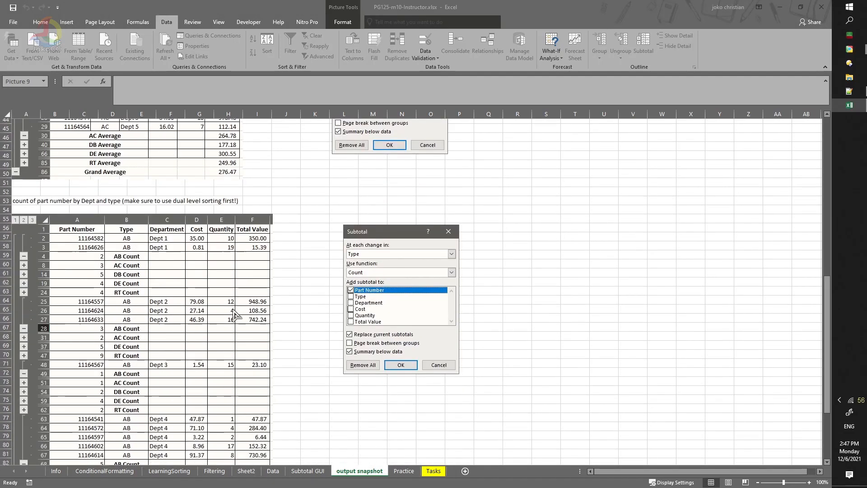
pyautogui.scroll(-3, 235, 315)
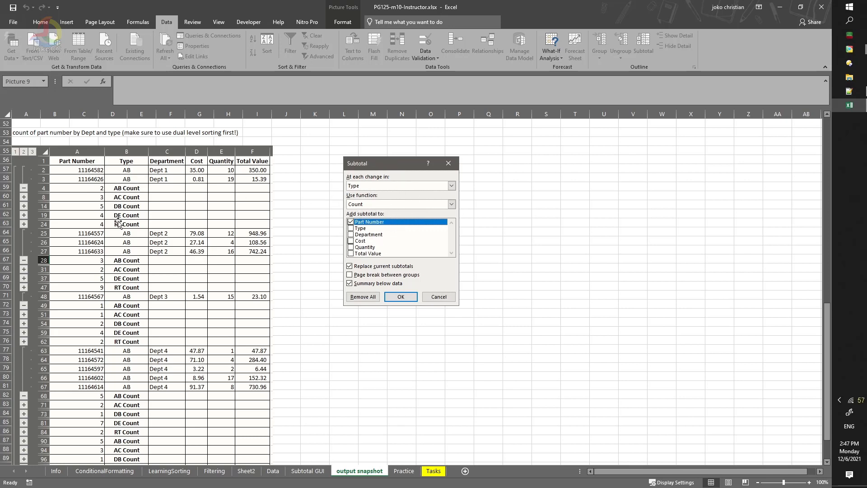
pyautogui.click(111, 187)
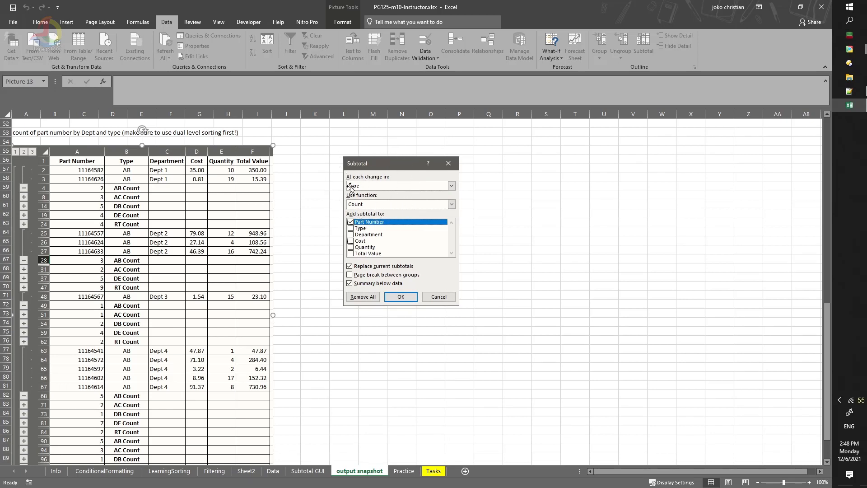
# - Read the tasks on the Practice sheet and examine the NUMBER 1 results for average quantity by type
pyautogui.click(408, 473)
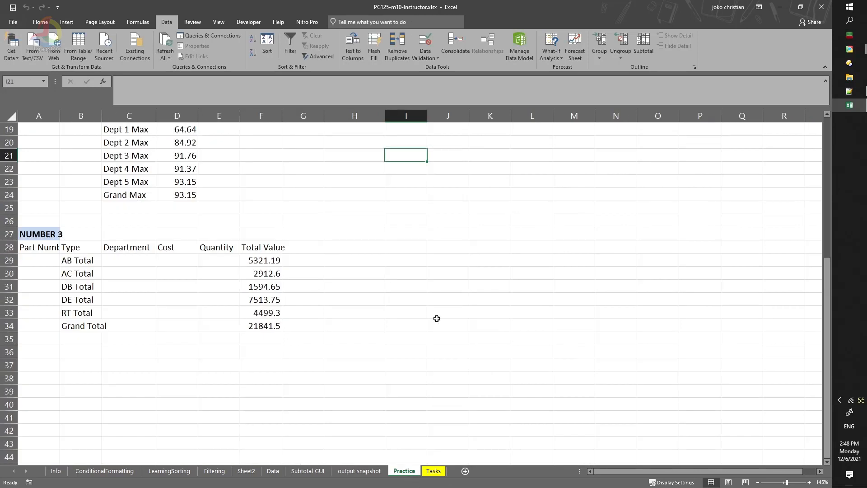
pyautogui.scroll(6, 438, 320)
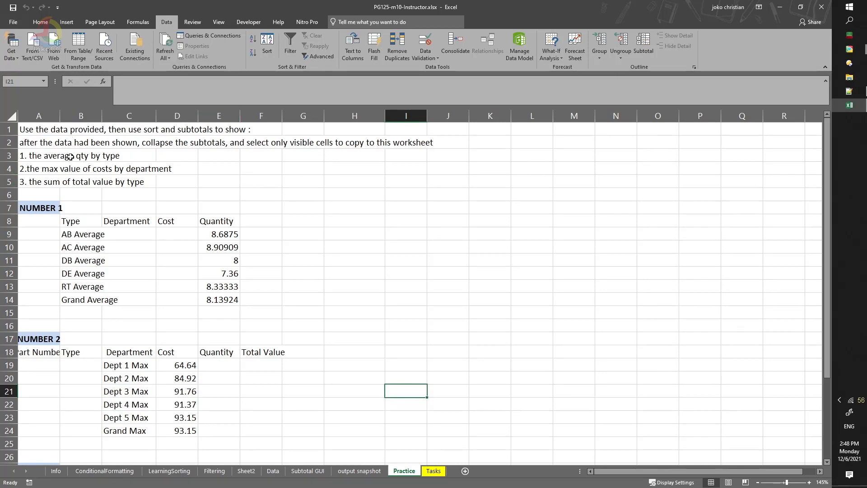
pyautogui.click(107, 249)
pyautogui.click(73, 231)
pyautogui.click(85, 274)
pyautogui.click(221, 275)
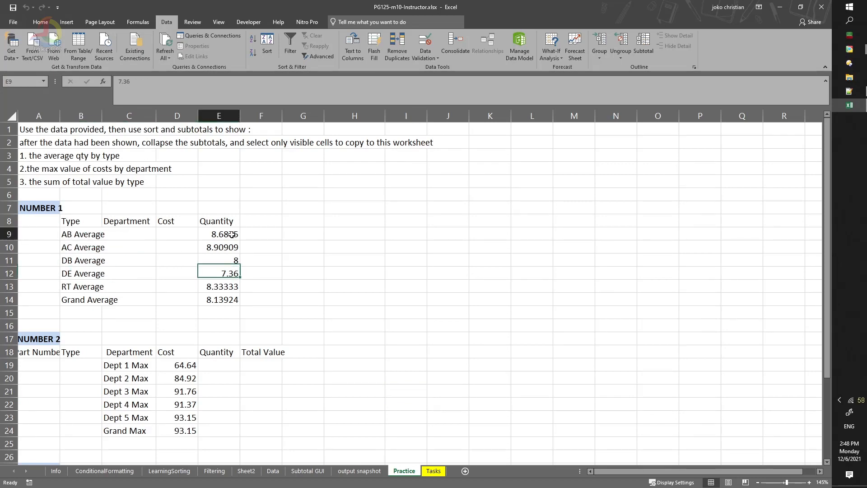
pyautogui.click(212, 285)
pyautogui.click(104, 274)
pyautogui.click(91, 236)
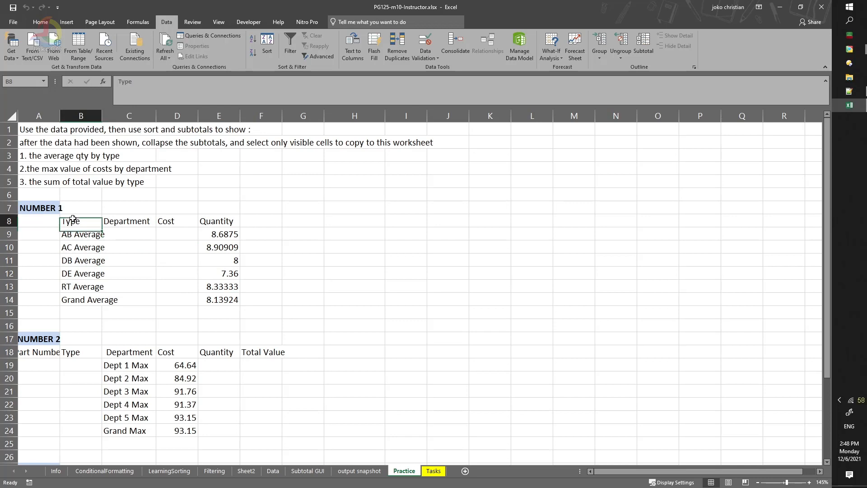
pyautogui.moveTo(73, 221); pyautogui.dragTo(240, 304)
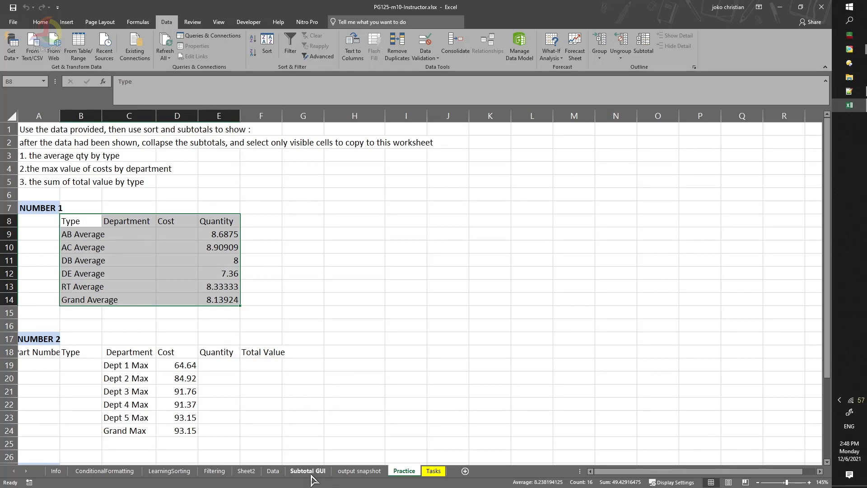
# - Sort the whole data range on the Data sheet by Type from A to Z
pyautogui.click(273, 470)
pyautogui.click(158, 214)
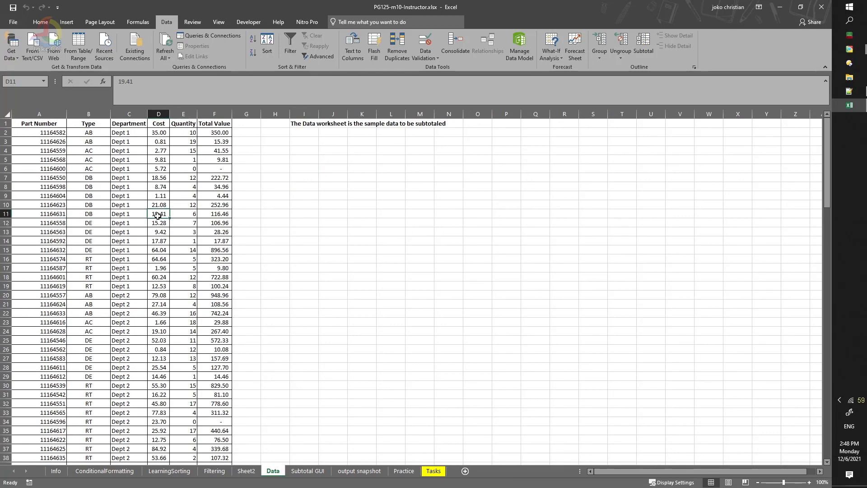
pyautogui.hotkey('ctrl', 'a')
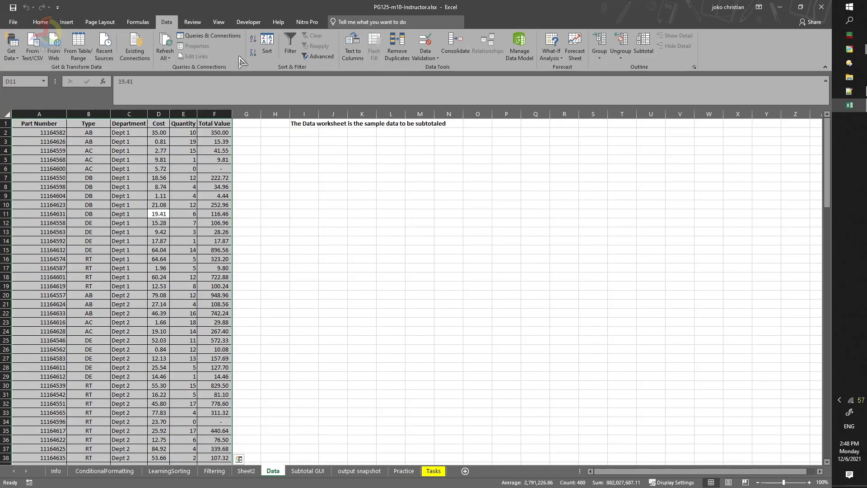
pyautogui.click(267, 45)
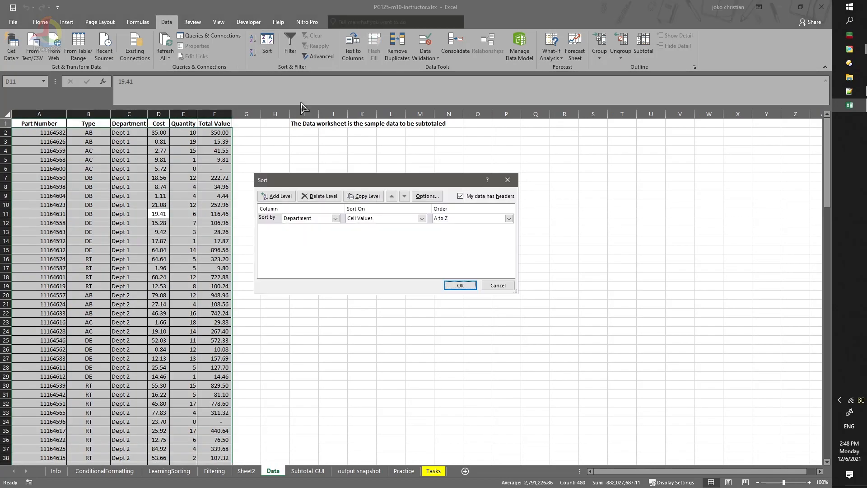
pyautogui.click(335, 218)
pyautogui.click(305, 233)
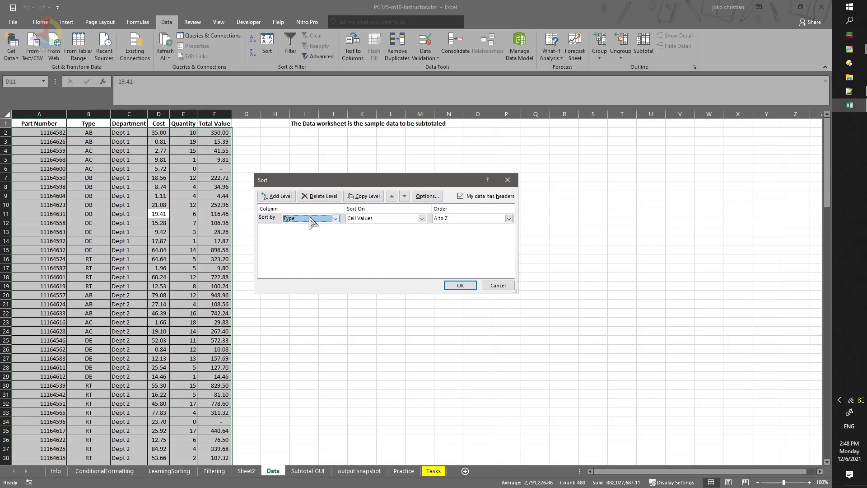
pyautogui.click(460, 286)
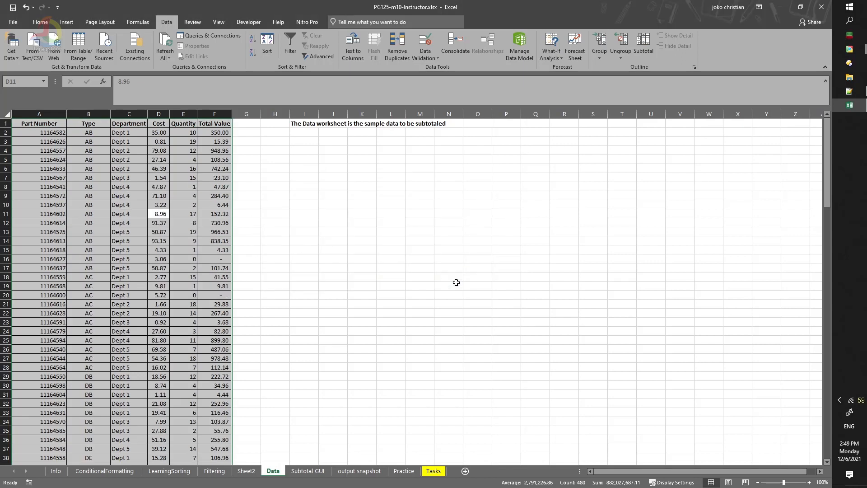
# - Add Average subtotals for Cost at each change in Type and collapse the outline to the subtotal rows
pyautogui.click(644, 52)
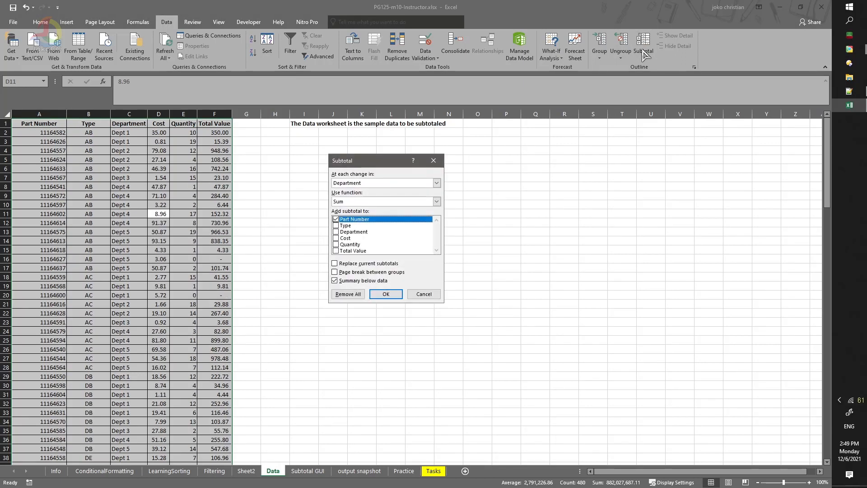
pyautogui.click(389, 183)
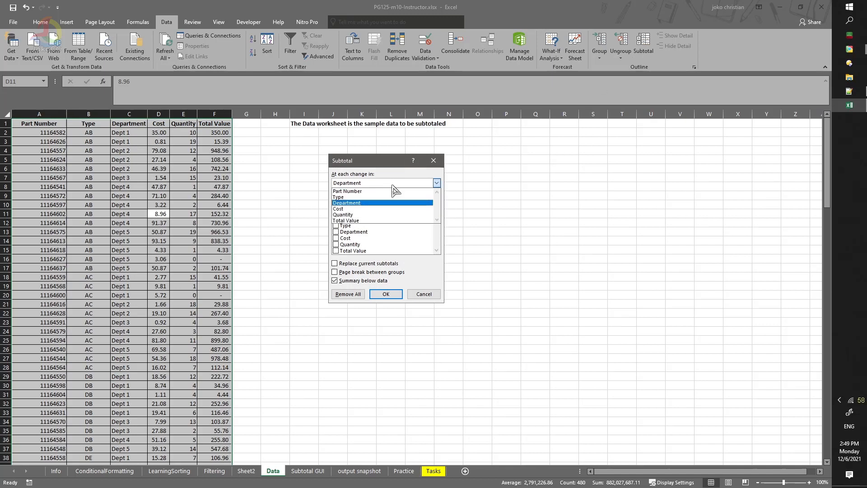
pyautogui.click(373, 198)
pyautogui.click(380, 202)
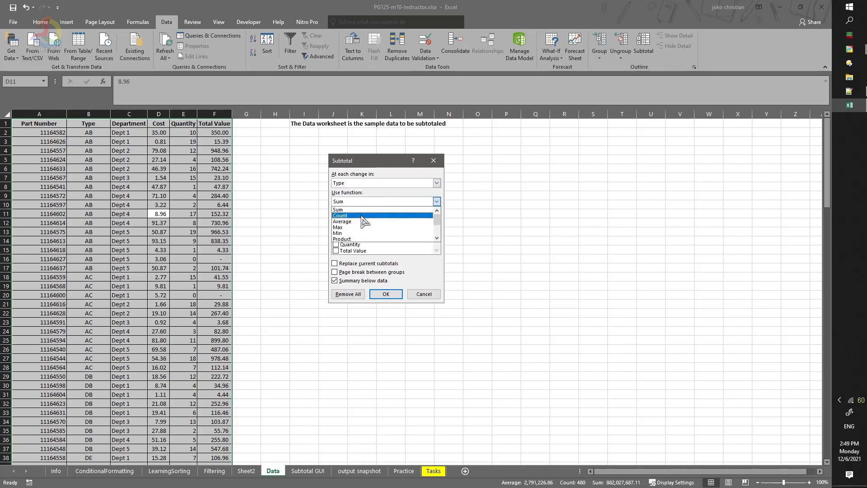
pyautogui.click(363, 222)
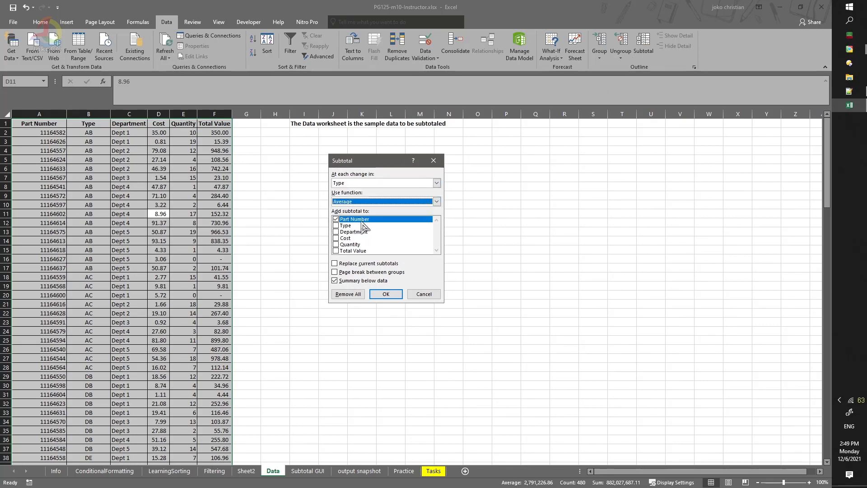
pyautogui.click(336, 238)
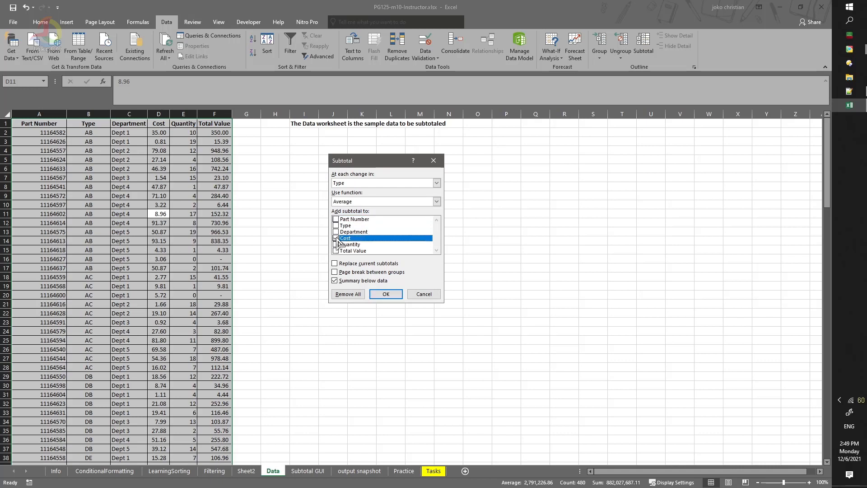
pyautogui.click(387, 298)
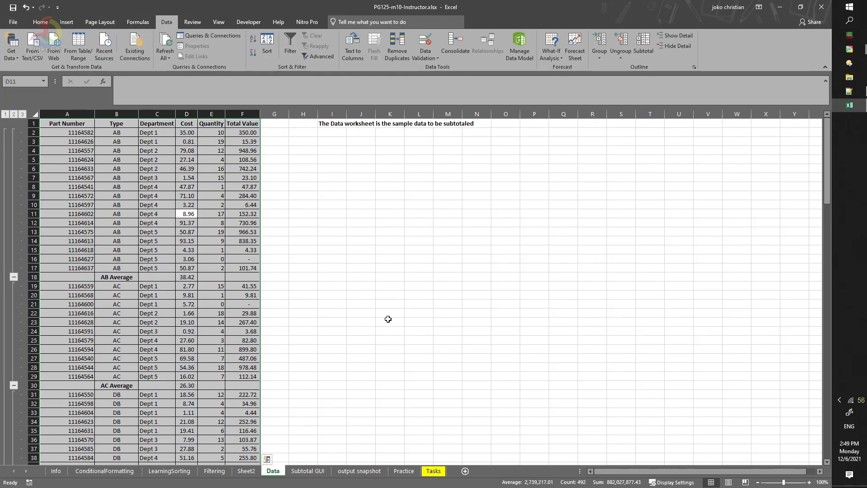
pyautogui.click(14, 114)
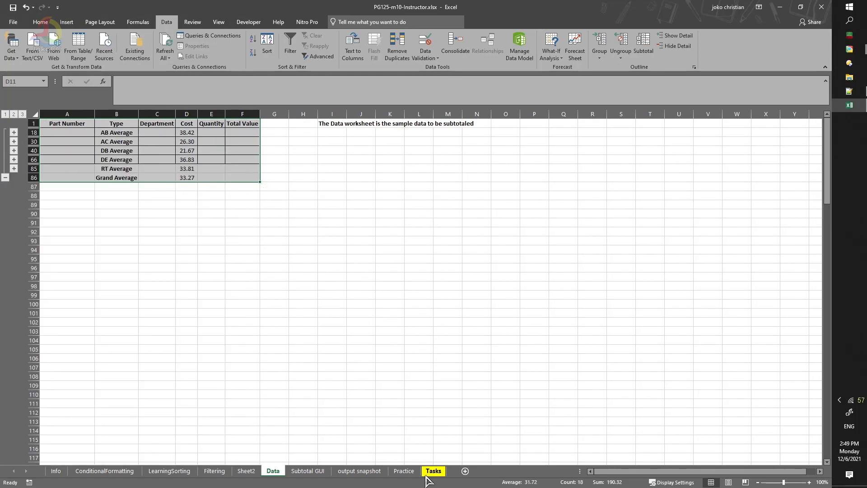
# - Check the Practice task, replace the current subtotals with the Average of Quantity by Type, and collapse the outline to the subtotal rows
pyautogui.click(407, 473)
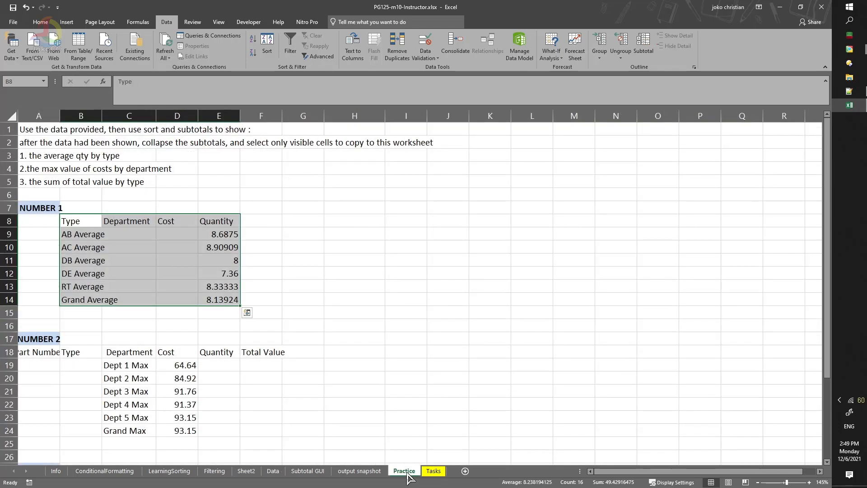
pyautogui.click(273, 472)
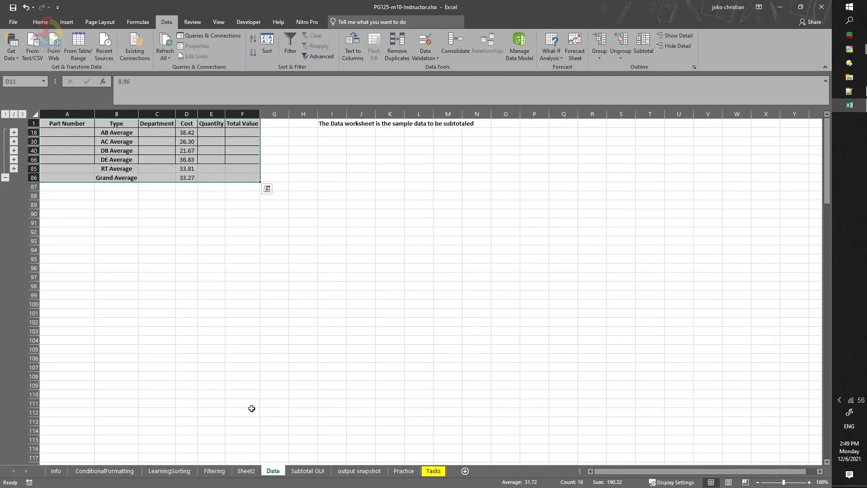
pyautogui.click(200, 152)
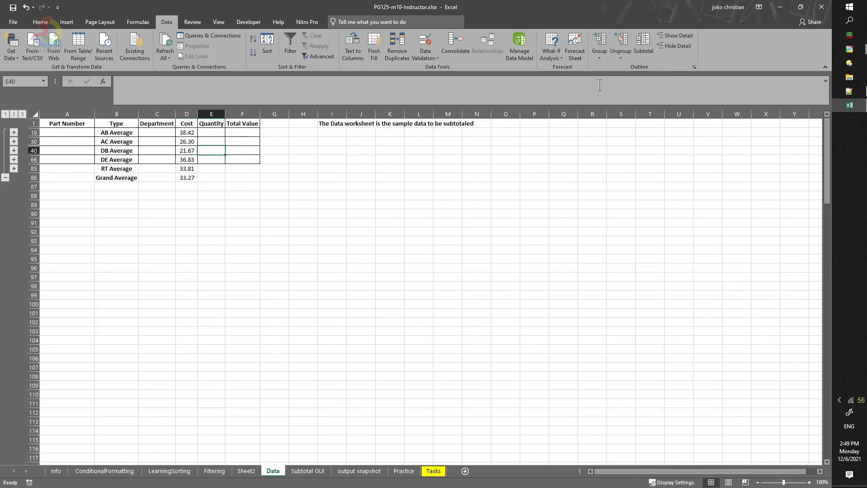
pyautogui.hotkey('ctrl', 'a')
pyautogui.click(644, 47)
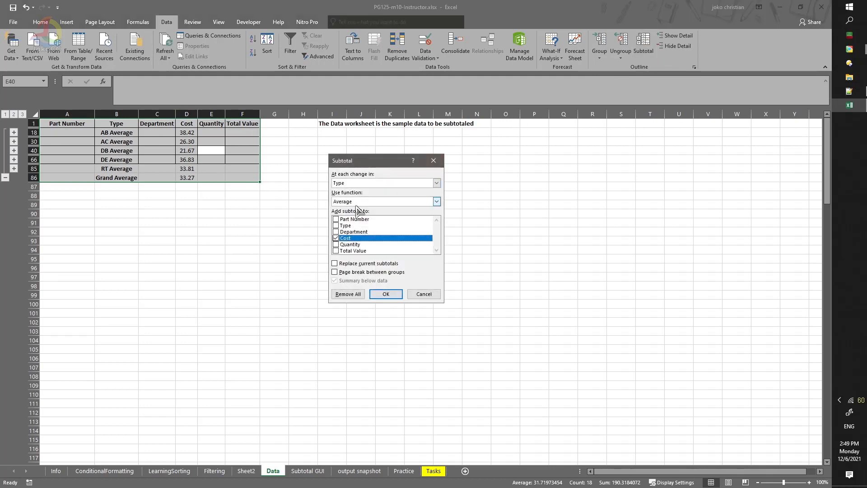
pyautogui.click(336, 238)
pyautogui.click(336, 244)
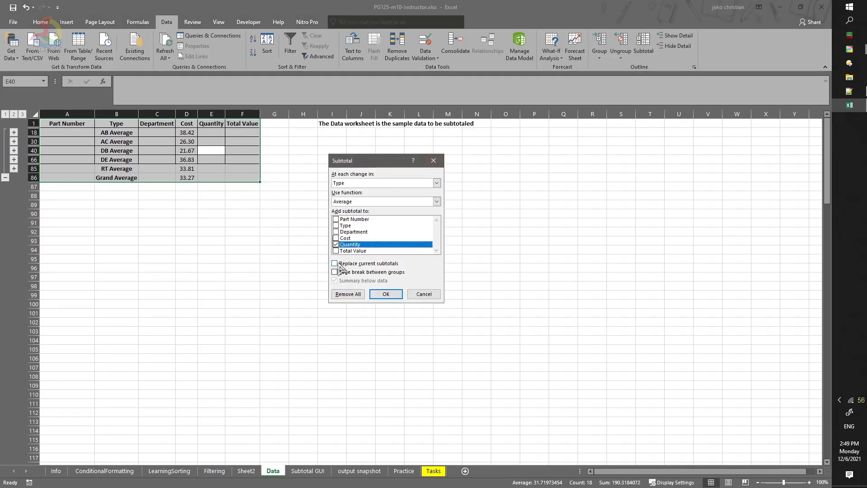
pyautogui.click(340, 265)
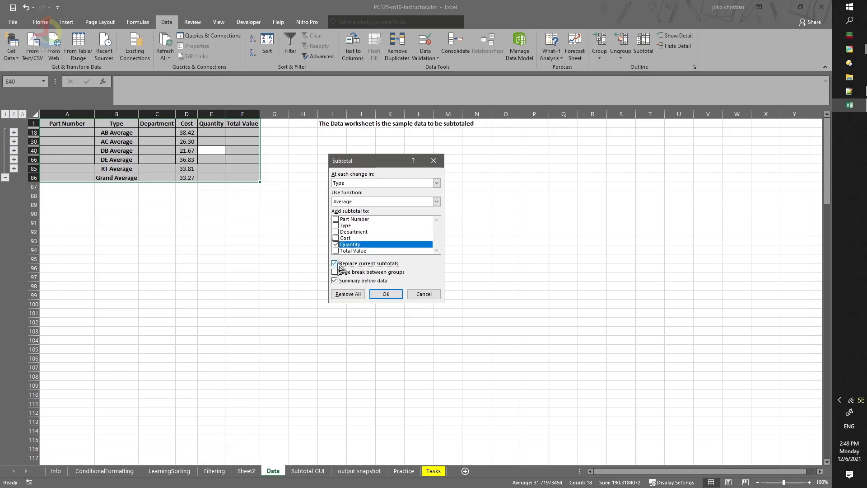
pyautogui.click(386, 294)
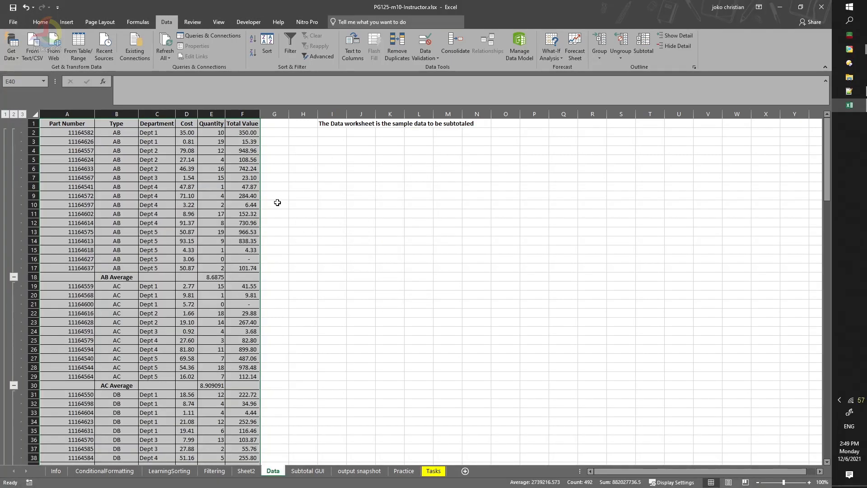
pyautogui.hotkey('ctrl', 'q')
pyautogui.click(14, 114)
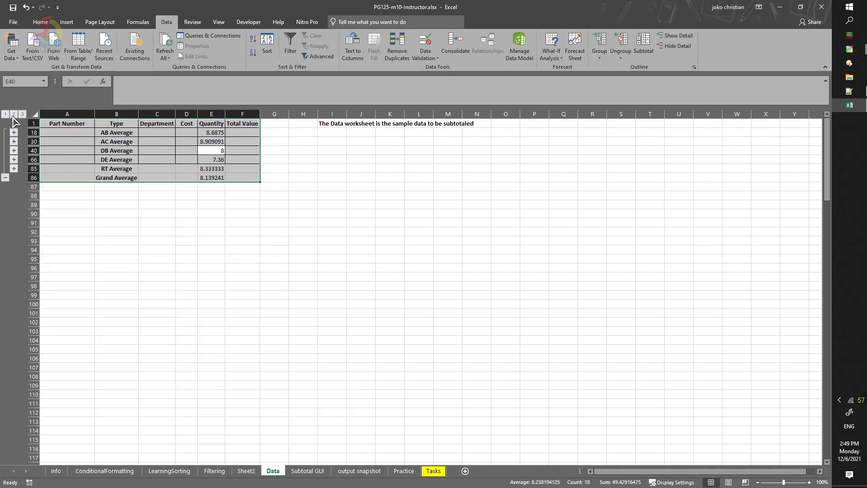
# - Examine the Quantity average formulas in the collapsed type rows and the Grand Average row
pyautogui.click(253, 204)
pyautogui.click(211, 135)
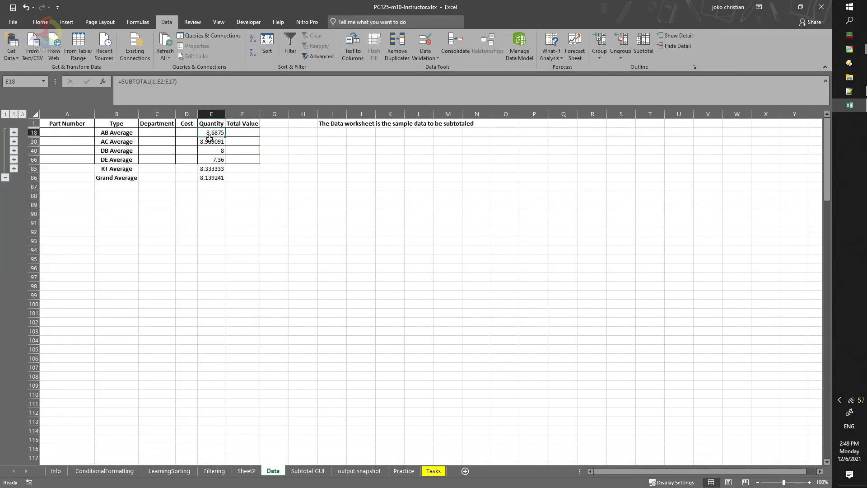
pyautogui.click(215, 142)
pyautogui.click(220, 151)
pyautogui.click(220, 168)
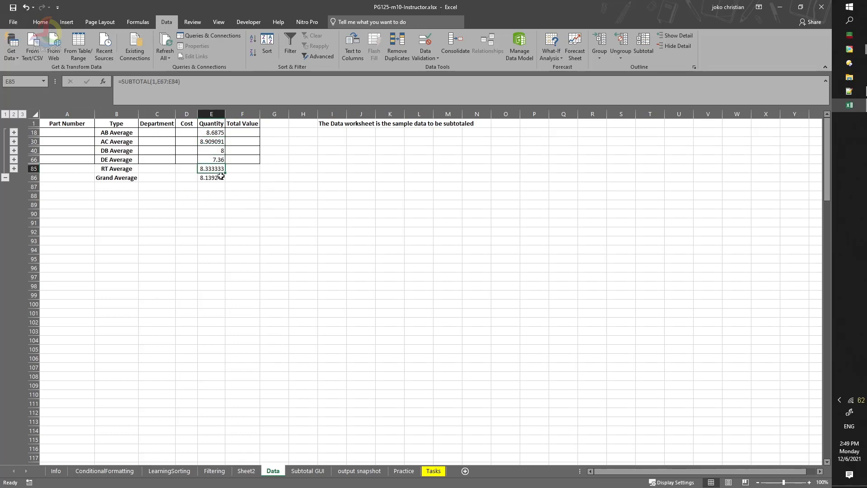
pyautogui.click(220, 205)
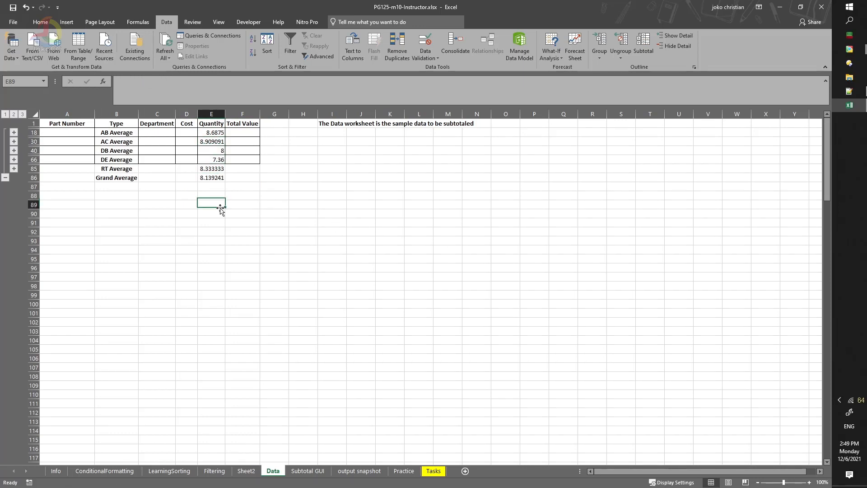
pyautogui.click(218, 178)
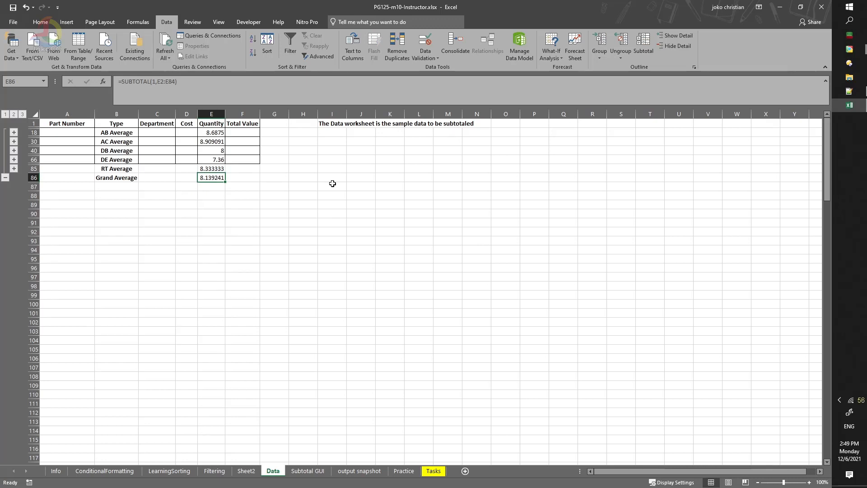
# - Compare the Quantity averages on the Data sheet with the NUMBER 1 results on the Practice sheet
pyautogui.click(404, 471)
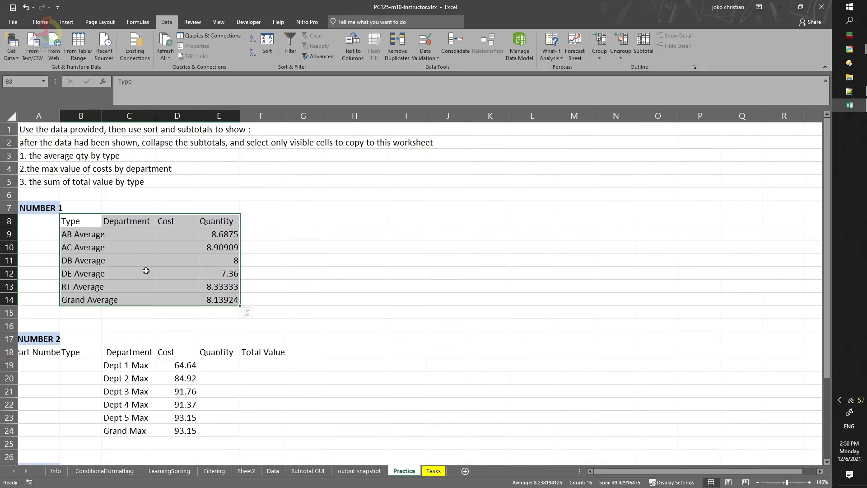
pyautogui.scroll(-3, 295, 287)
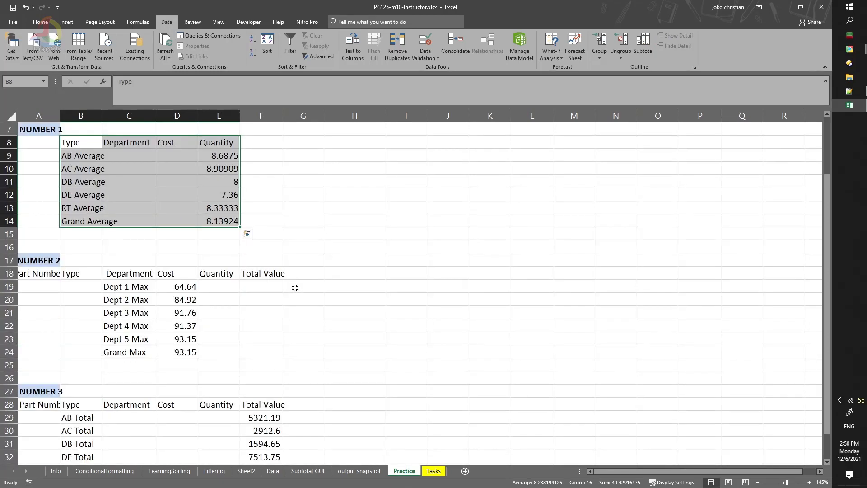
pyautogui.scroll(2, 297, 288)
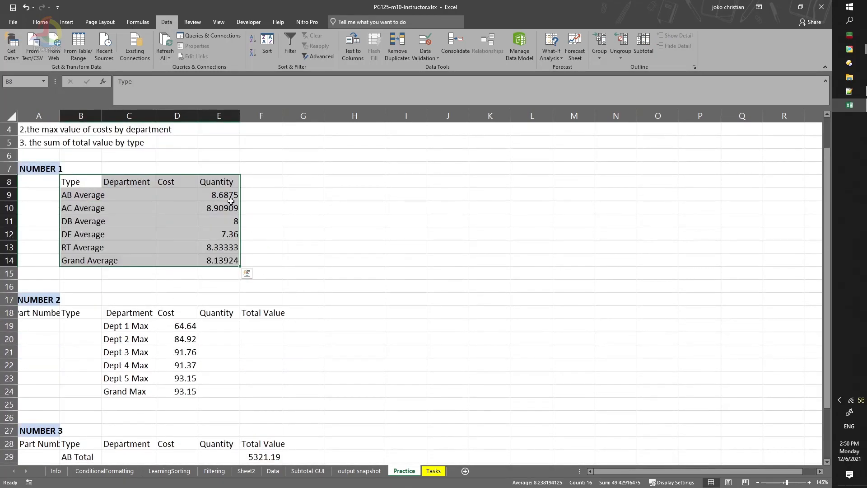
pyautogui.click(272, 473)
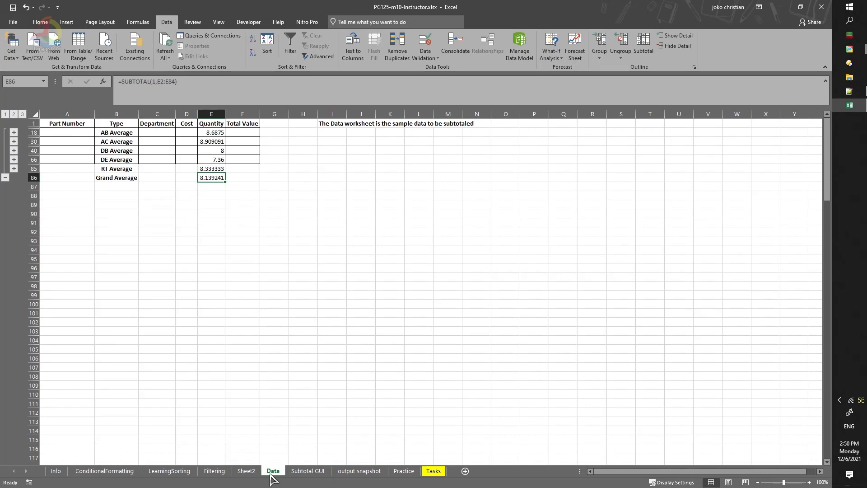
pyautogui.click(404, 472)
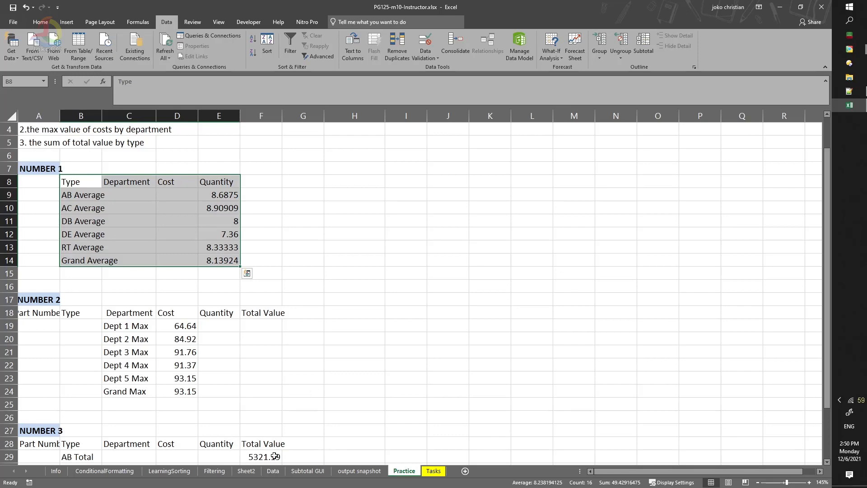
pyautogui.click(273, 472)
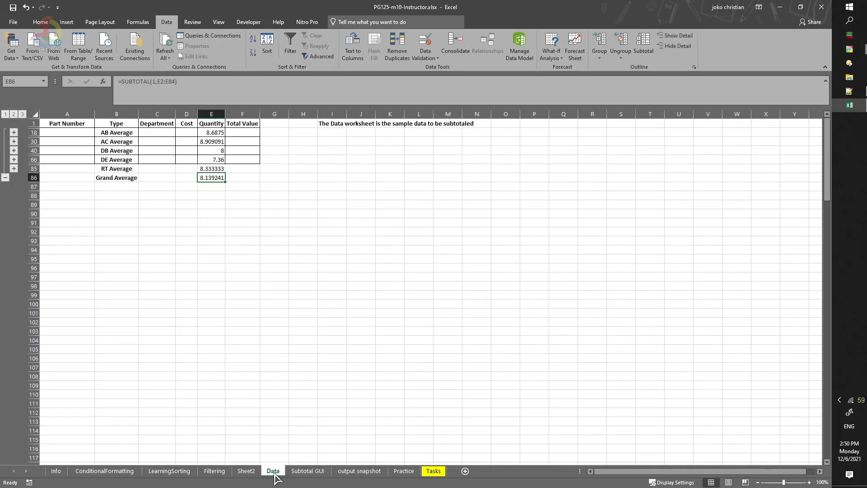
pyautogui.click(403, 472)
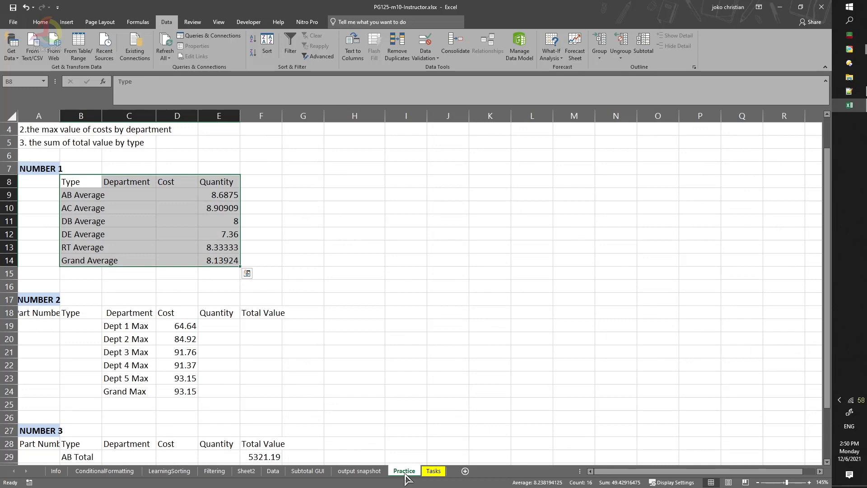
pyautogui.click(273, 472)
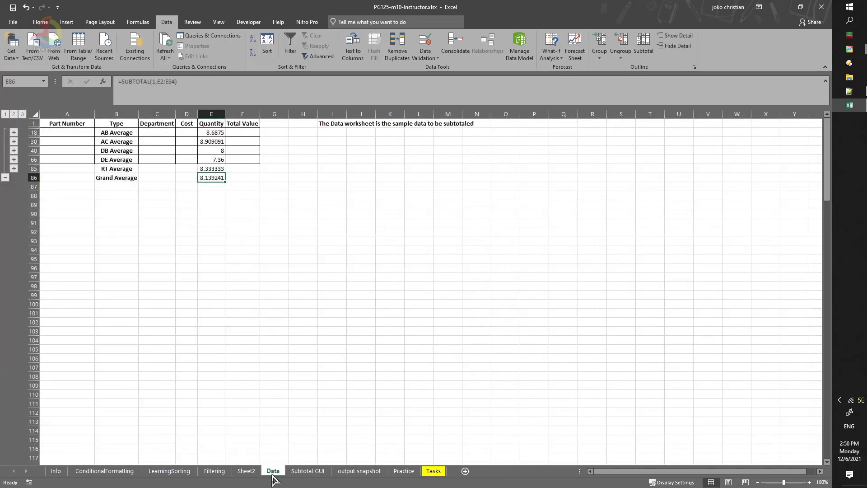
# - Read Practice task 2 on the max value of costs by department and return to the Data sheet
pyautogui.click(404, 472)
pyautogui.scroll(-3, 281, 326)
pyautogui.scroll(3, 237, 304)
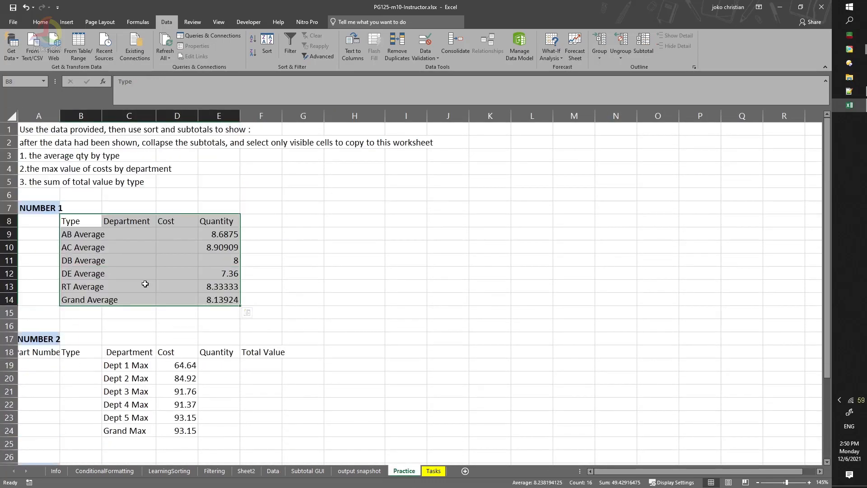
pyautogui.click(51, 171)
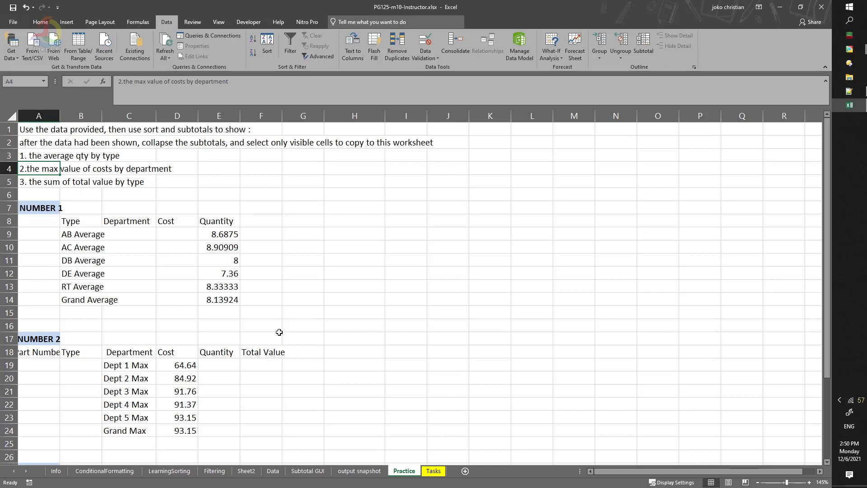
pyautogui.click(273, 471)
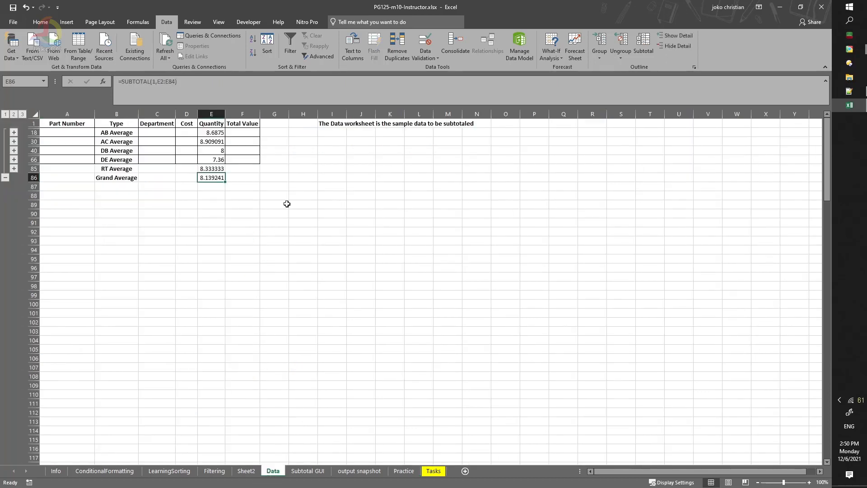
# - Remove all the Quantity average subtotals from the table on the Data sheet
pyautogui.click(212, 132)
pyautogui.hotkey('ctrl', 'a')
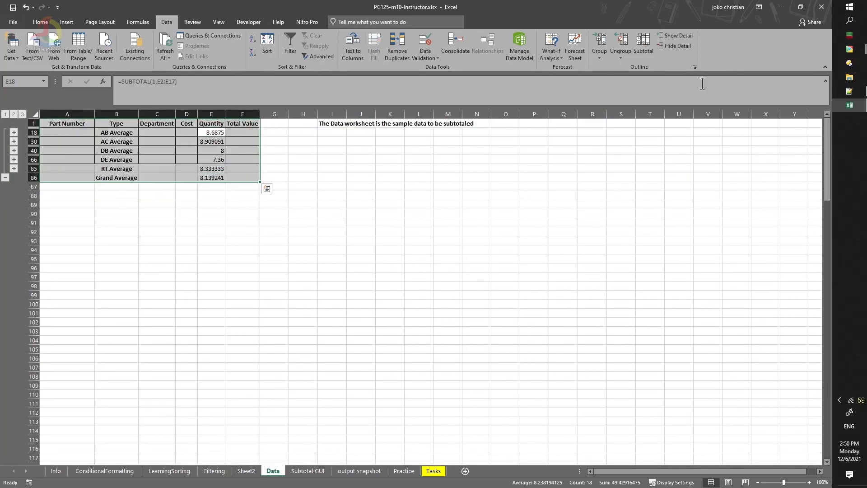
pyautogui.click(649, 54)
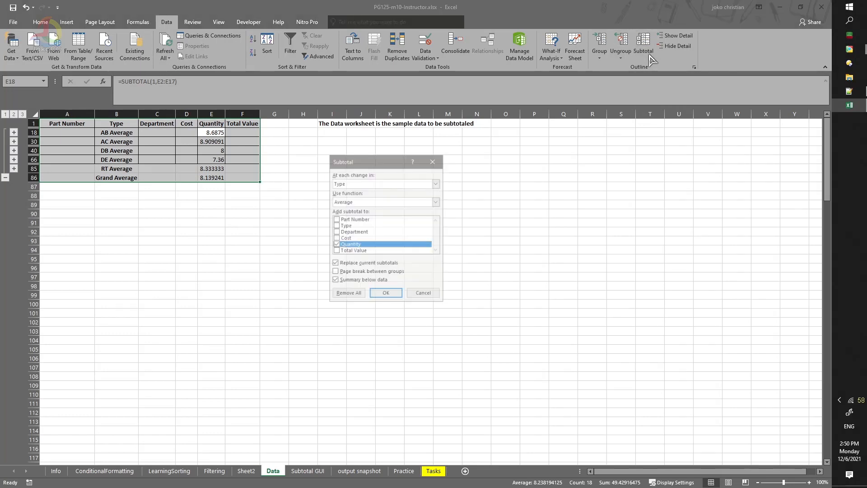
pyautogui.click(349, 295)
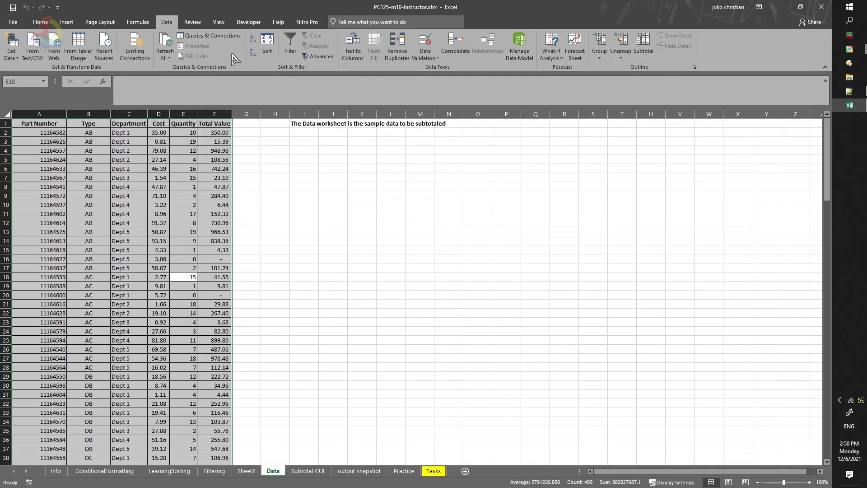
# - Sort the data table by Department in A to Z order
pyautogui.click(267, 45)
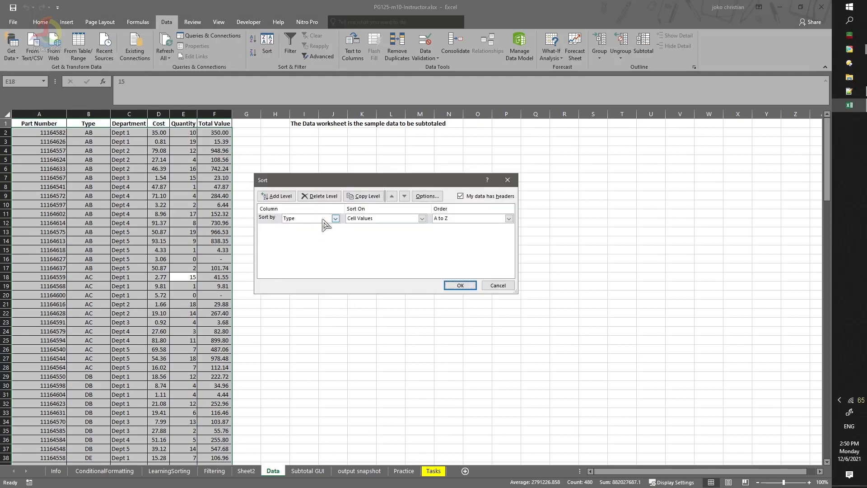
pyautogui.click(335, 218)
pyautogui.click(312, 239)
pyautogui.click(461, 285)
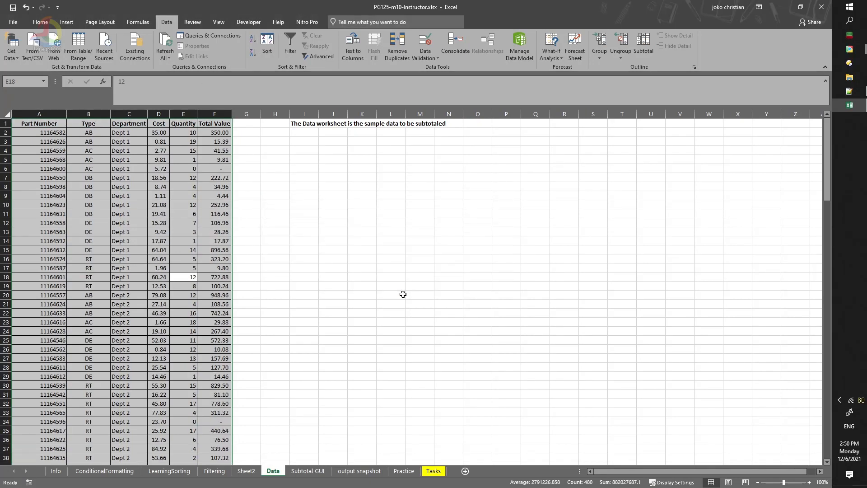
# - Recheck Practice task 2, subtotal the data with the Max of Cost at each change in Department, and collapse the outline to the subtotal rows
pyautogui.click(404, 471)
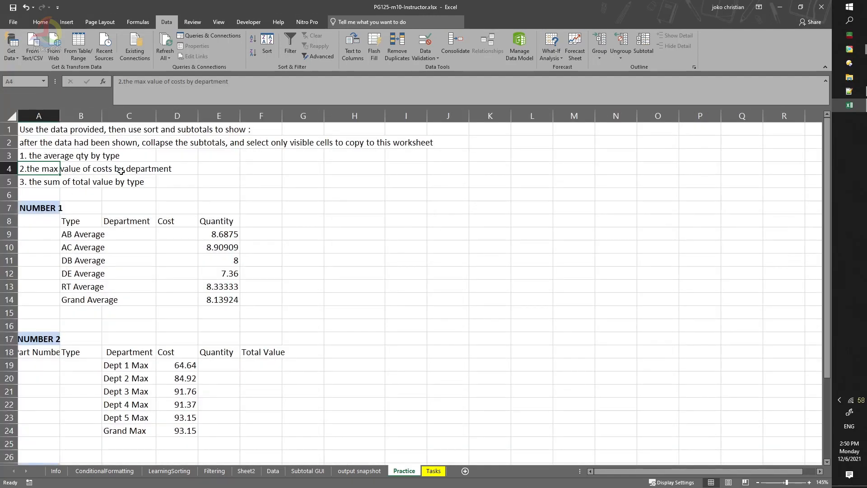
pyautogui.click(273, 471)
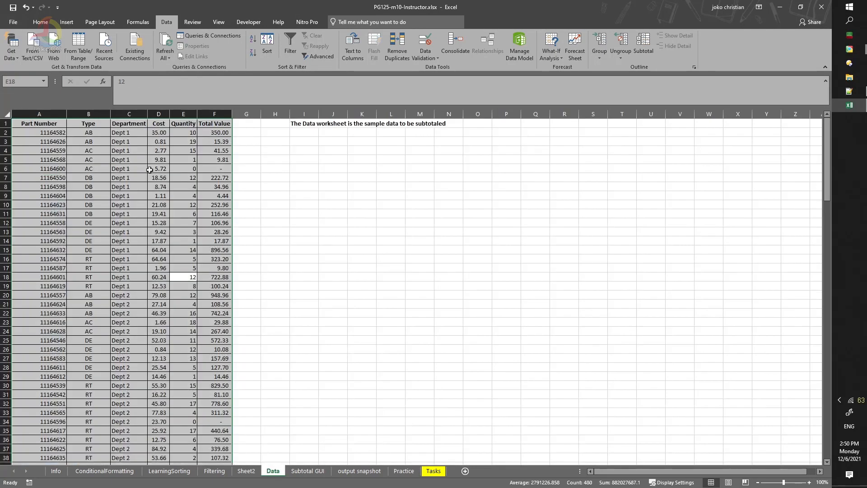
pyautogui.click(643, 45)
pyautogui.click(380, 185)
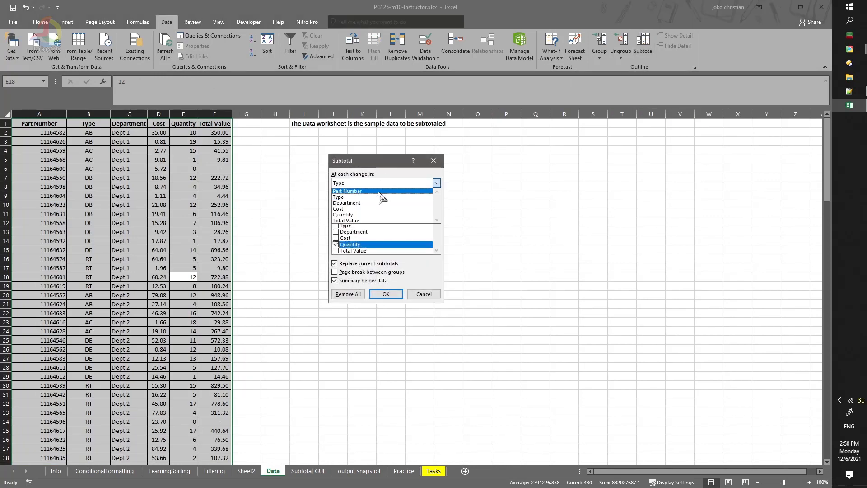
pyautogui.click(379, 201)
pyautogui.click(374, 201)
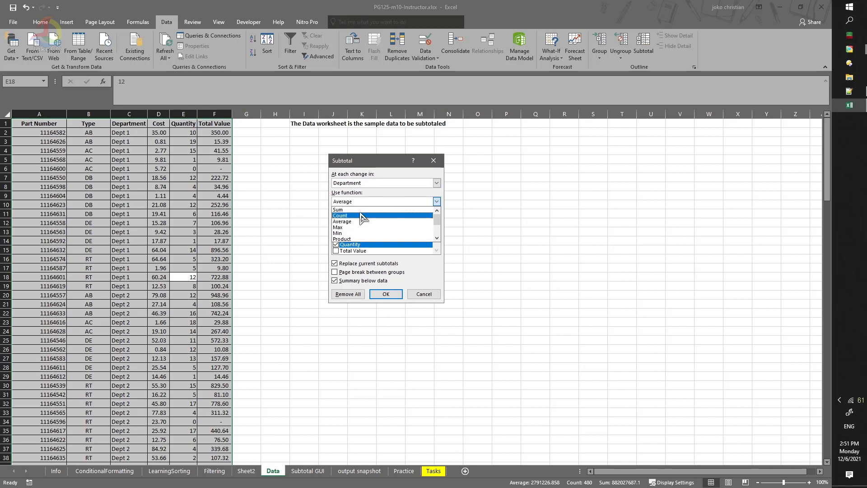
pyautogui.click(357, 227)
pyautogui.click(349, 240)
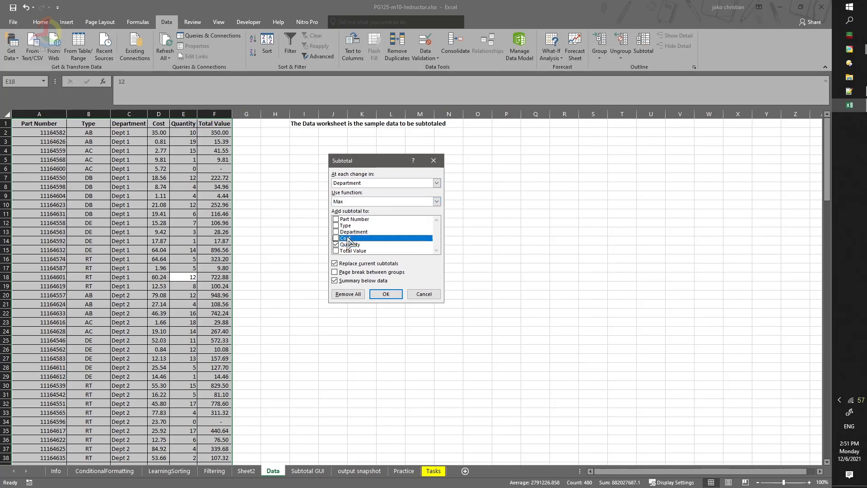
pyautogui.click(336, 239)
pyautogui.click(335, 245)
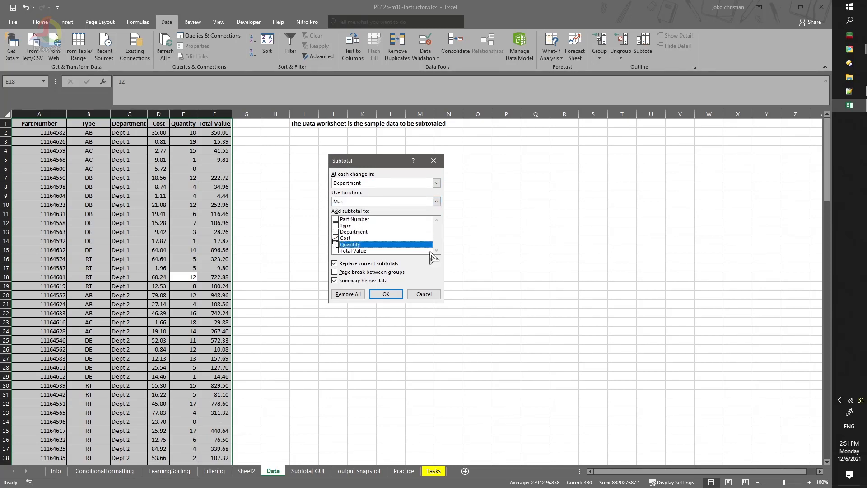
pyautogui.click(360, 238)
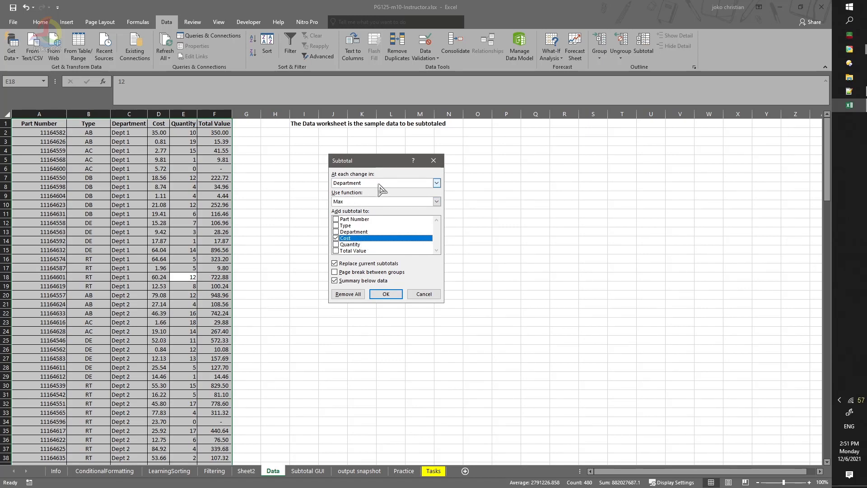
pyautogui.click(385, 294)
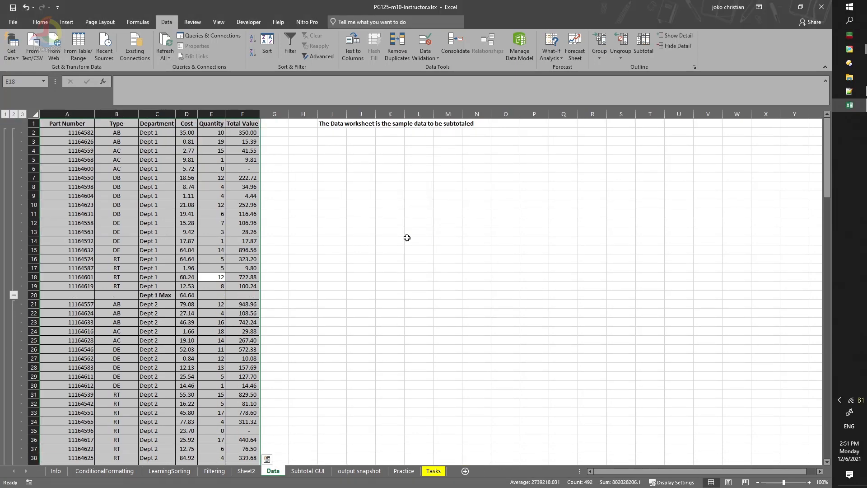
pyautogui.click(14, 115)
# - Compare the department Cost maximums on the Data sheet with the NUMBER 2 results on the Practice sheet
pyautogui.click(221, 159)
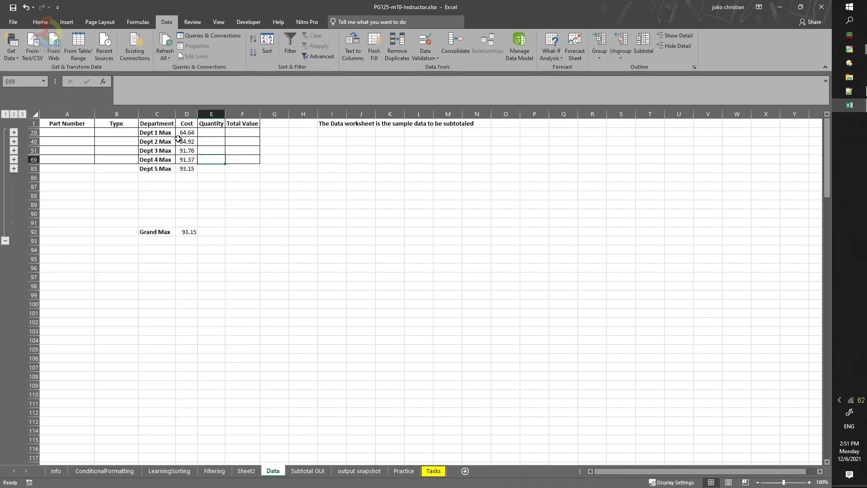
pyautogui.click(178, 140)
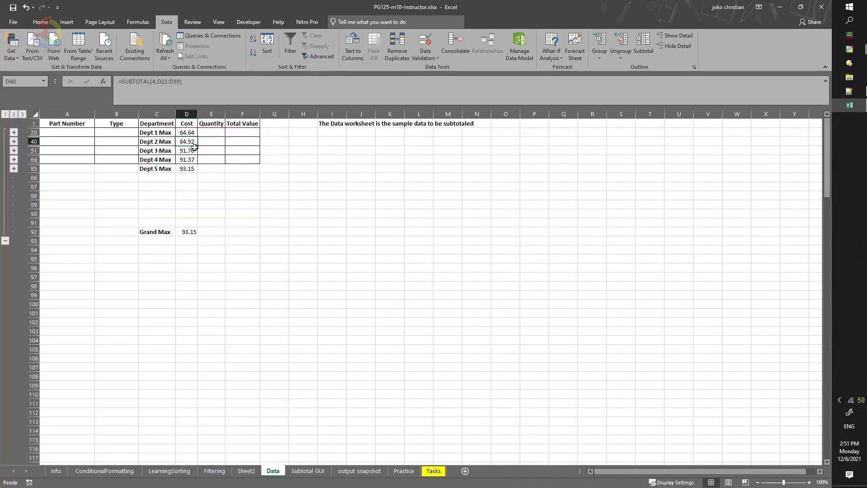
pyautogui.click(403, 472)
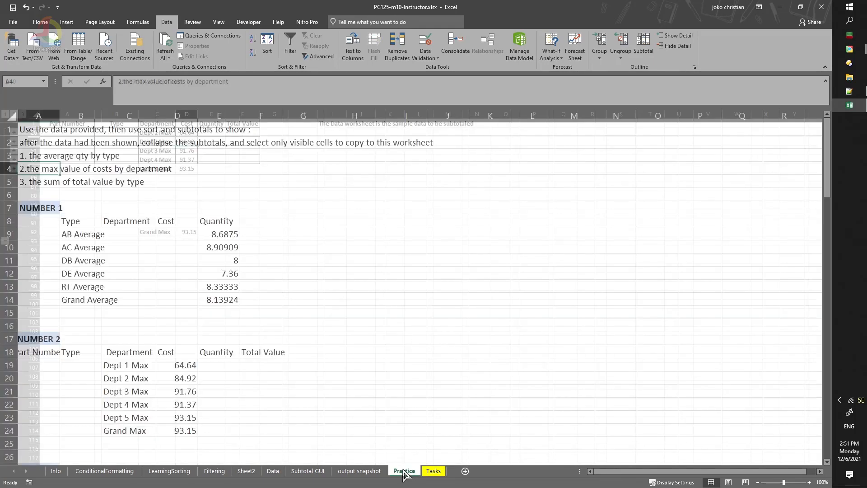
pyautogui.scroll(-2, 239, 334)
pyautogui.moveTo(186, 299); pyautogui.dragTo(189, 346)
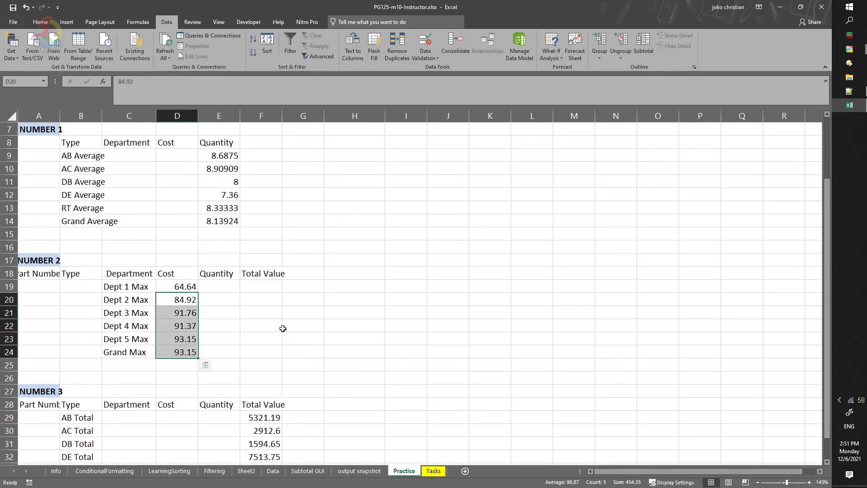
# - Read Practice task 3 on the sum of total value by type, view the NUMBER 3 results, and return to the Data sheet
pyautogui.scroll(-4, 283, 328)
pyautogui.scroll(6, 285, 325)
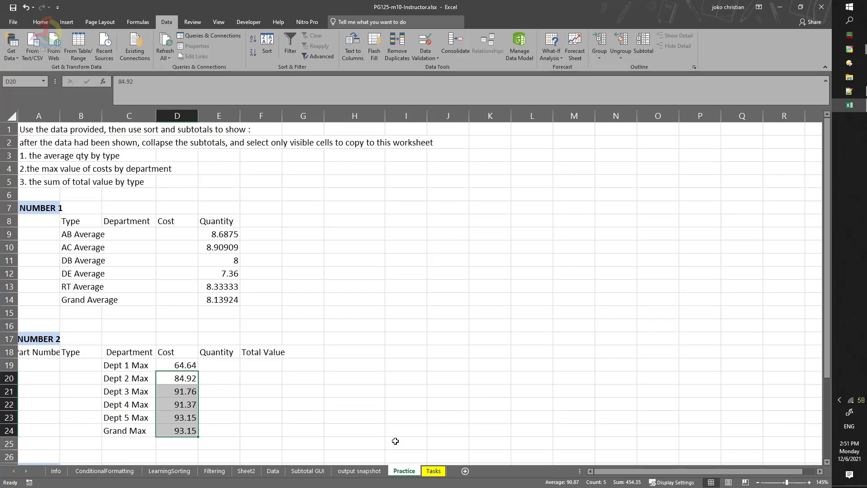
pyautogui.scroll(-4, 335, 351)
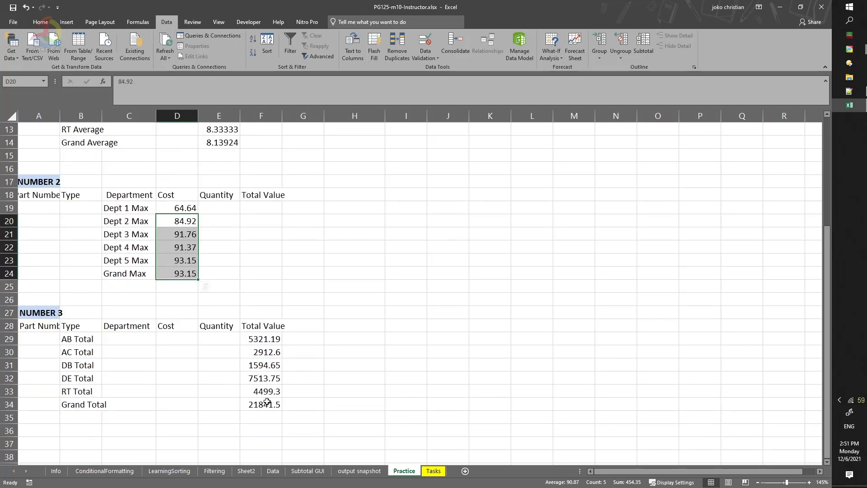
pyautogui.click(273, 470)
pyautogui.click(319, 302)
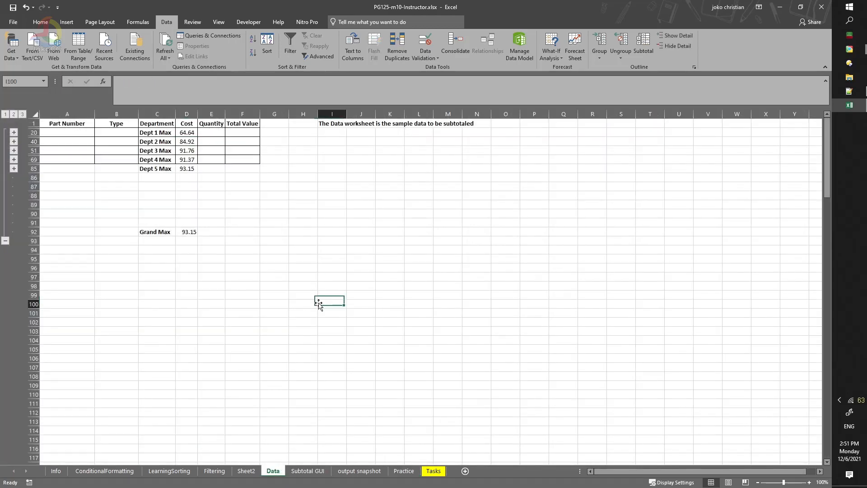
# - Remove all the department Max subtotals from the data table
pyautogui.click(201, 152)
pyautogui.hotkey('ctrl', 'a')
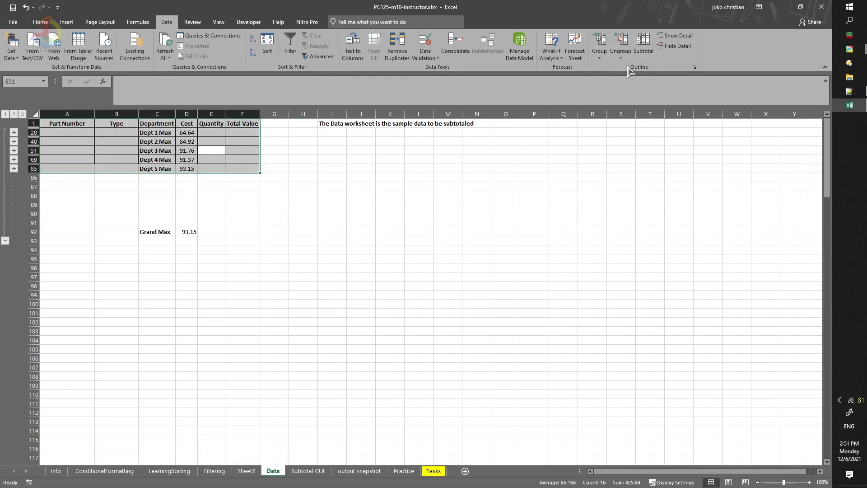
pyautogui.click(644, 45)
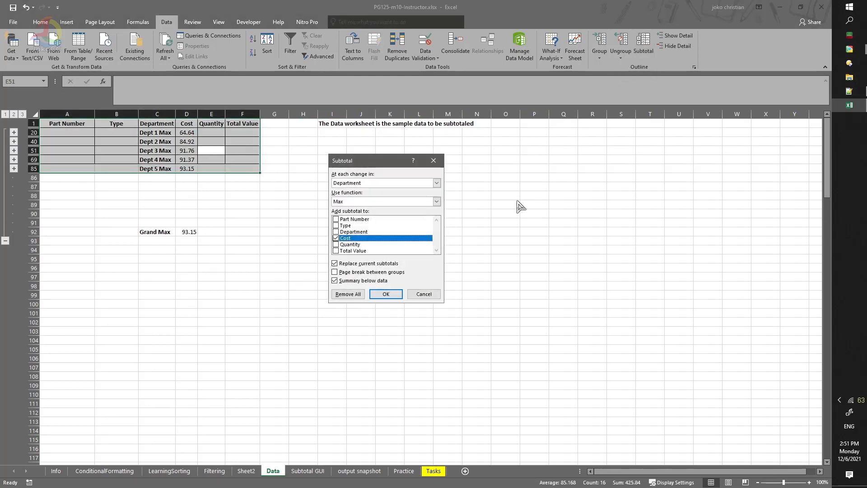
pyautogui.click(353, 295)
# - Delete the leftover Grand Max label and value in the range A81:E89 below the data
pyautogui.scroll(-20, 306, 310)
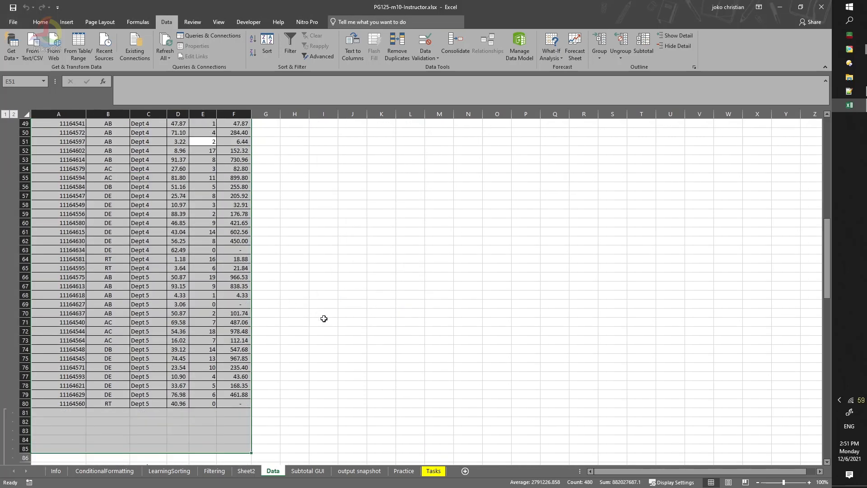
pyautogui.click(235, 344)
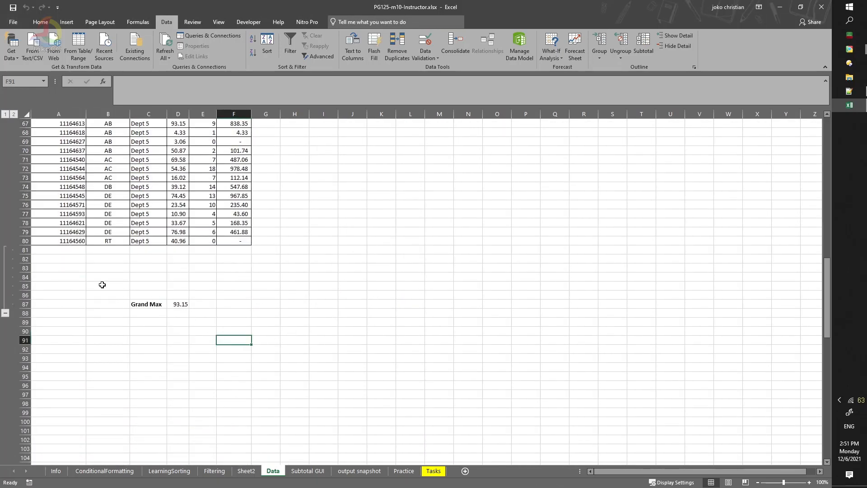
pyautogui.moveTo(102, 278); pyautogui.dragTo(275, 329)
pyautogui.click(113, 311)
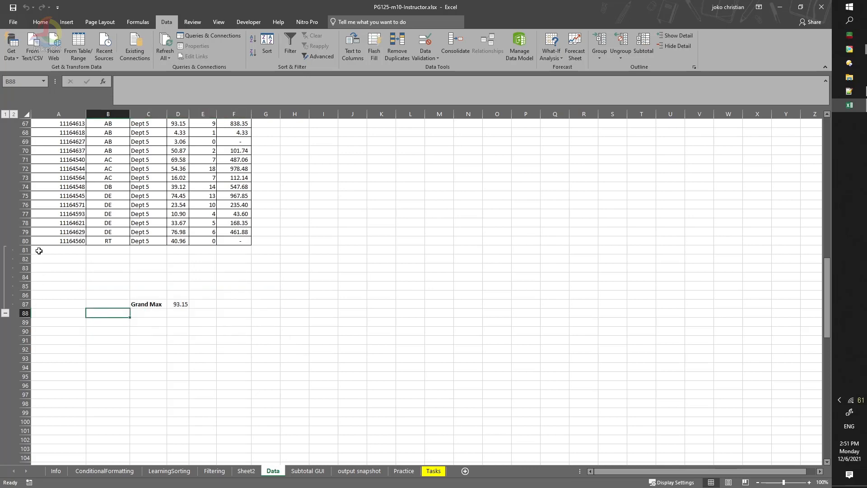
pyautogui.moveTo(34, 249); pyautogui.dragTo(214, 321)
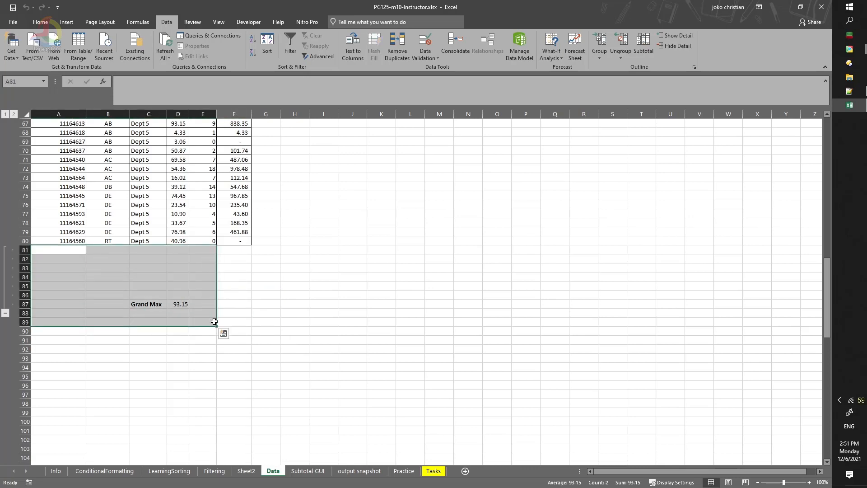
pyautogui.press('Delete')
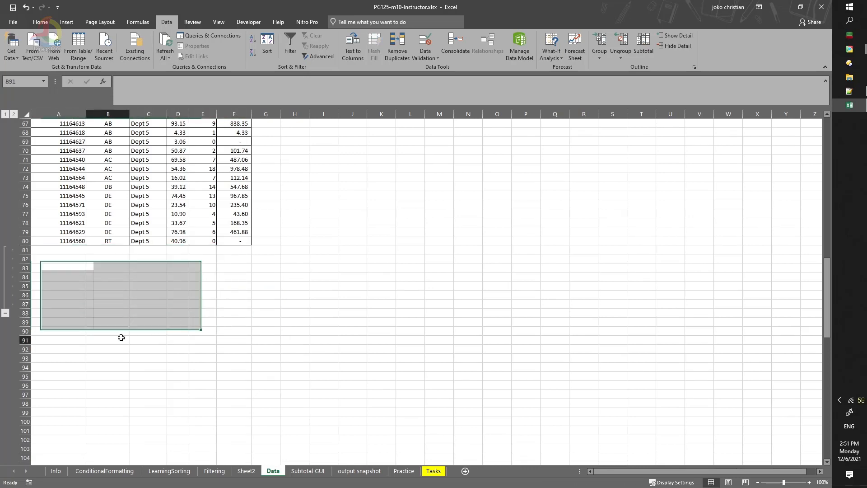
pyautogui.click(121, 339)
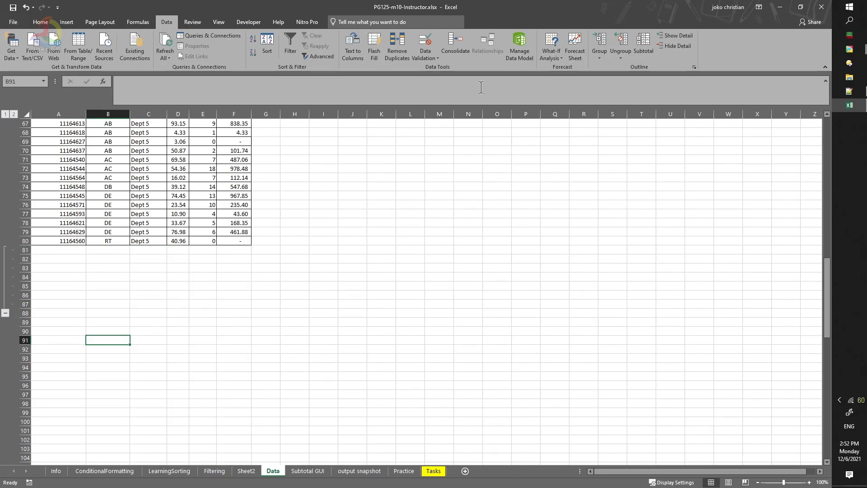
# - Ungroup row 85 in the leftover outline below the data
pyautogui.click(72, 282)
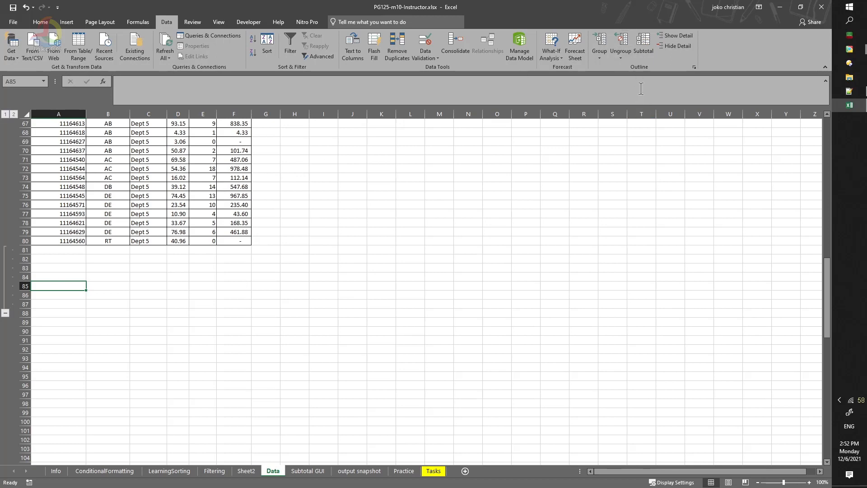
pyautogui.click(622, 41)
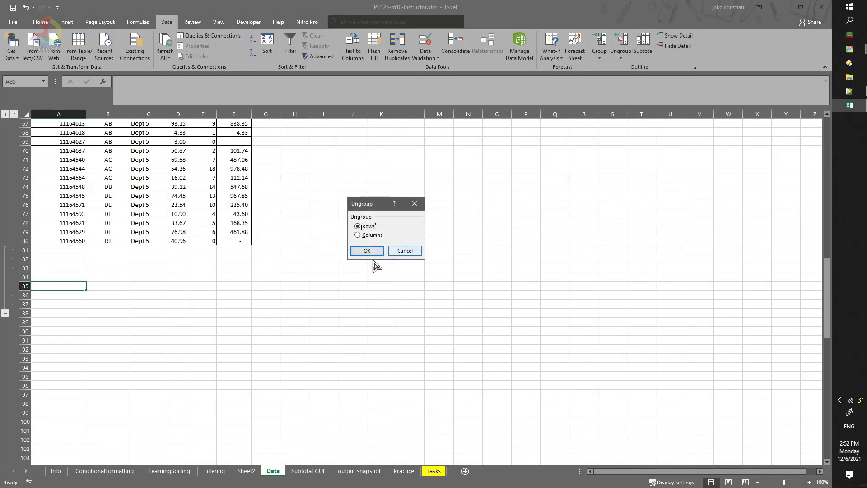
pyautogui.click(364, 250)
pyautogui.click(125, 315)
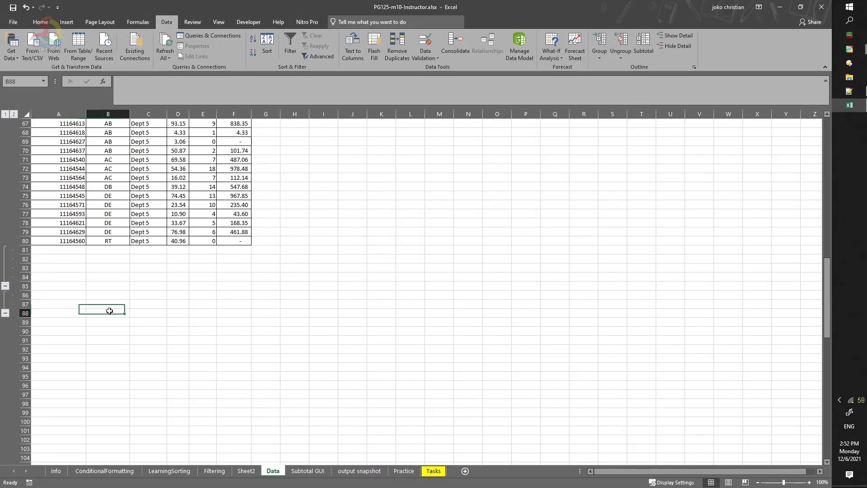
# - Clear the leftover outline from rows 81 to 88 below the data
pyautogui.click(24, 250)
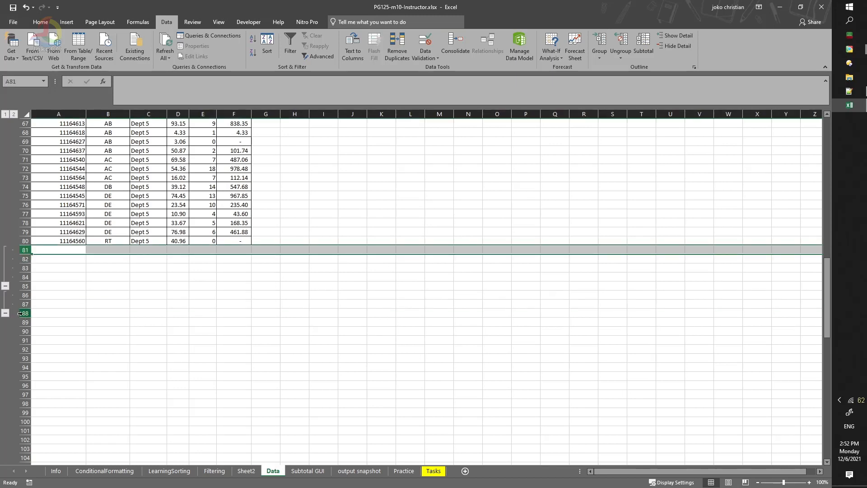
pyautogui.keyDown('shift'); pyautogui.click(22, 313); pyautogui.keyUp('shift')
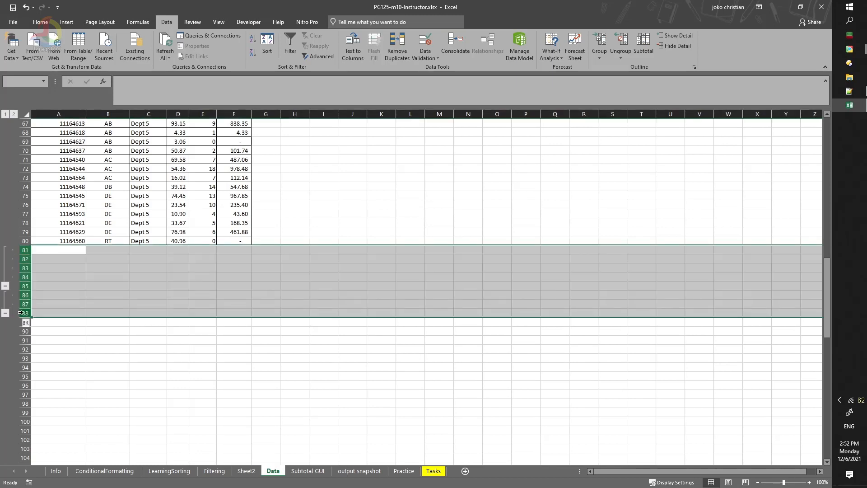
pyautogui.click(620, 57)
pyautogui.click(640, 79)
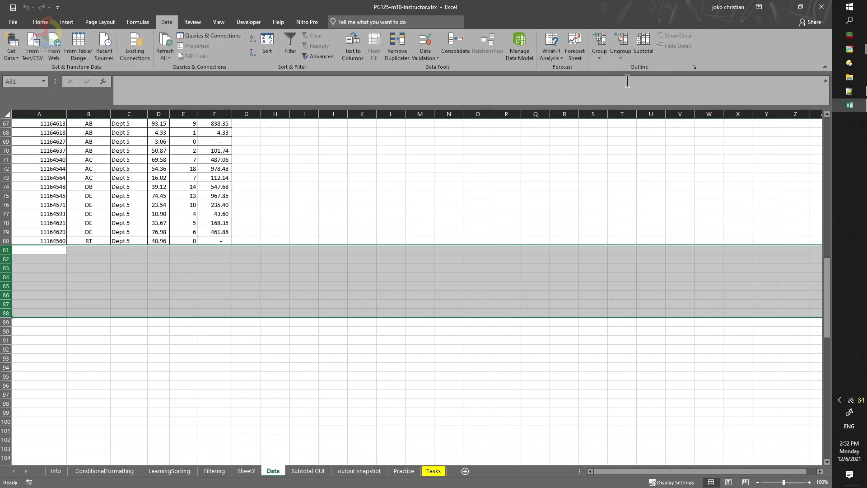
pyautogui.click(214, 352)
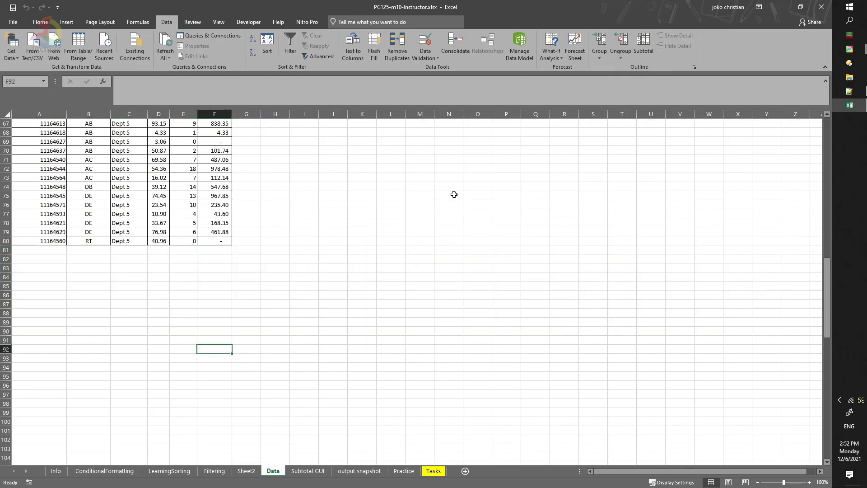
pyautogui.click(621, 58)
pyautogui.click(640, 79)
pyautogui.click(285, 258)
pyautogui.scroll(8, 285, 260)
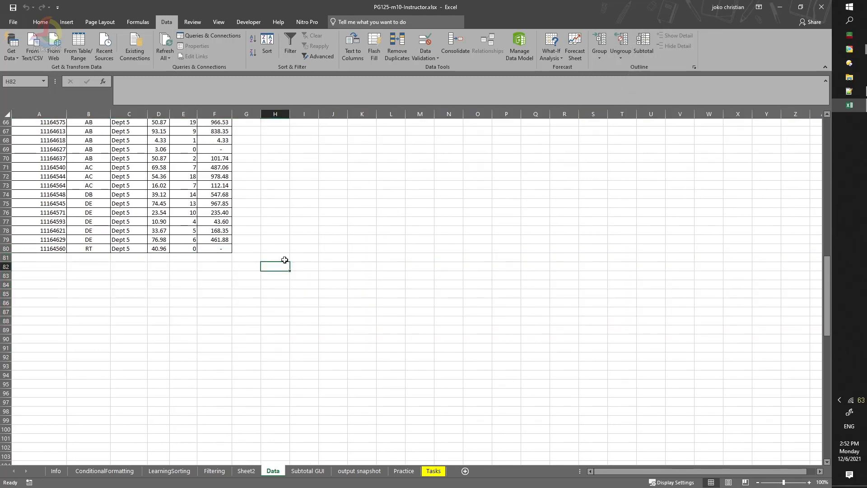
pyautogui.scroll(14, 285, 259)
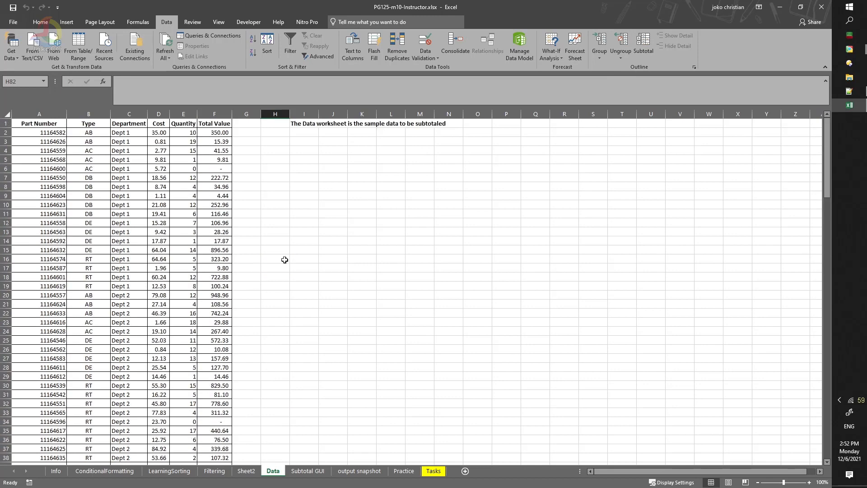
# - Review the task list and the NUMBER 3 example table on the Practice worksheet
pyautogui.click(404, 472)
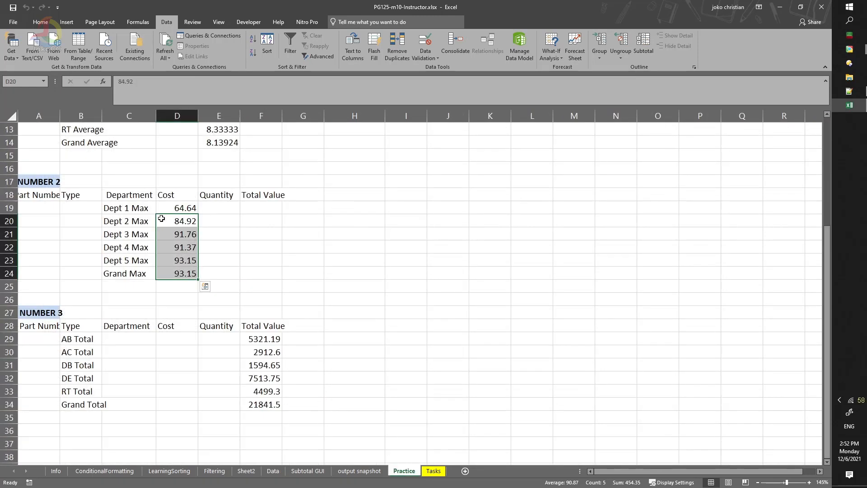
pyautogui.scroll(-1, 181, 226)
pyautogui.scroll(5, 222, 303)
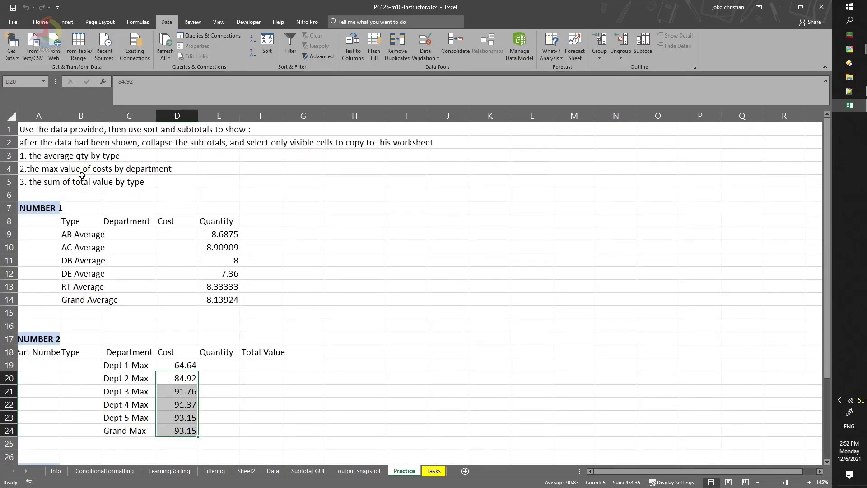
pyautogui.scroll(-4, 104, 189)
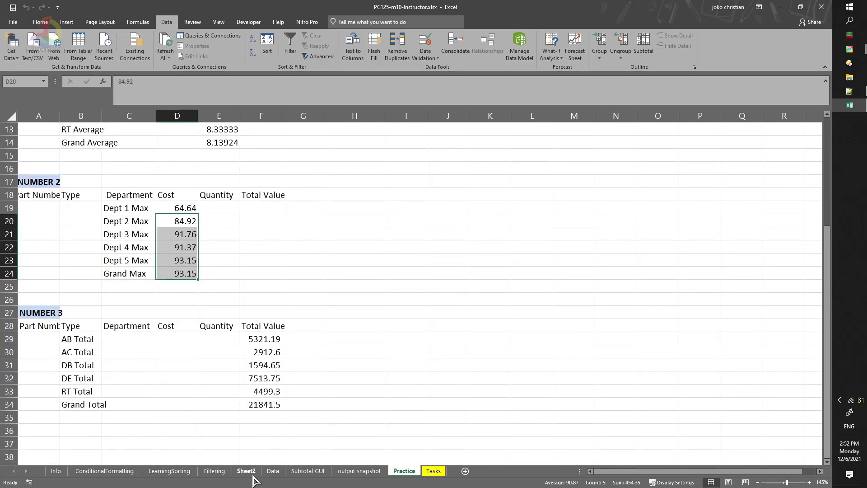
# - Sort the whole data table on the Data worksheet by Type, on cell values from A to Z
pyautogui.click(273, 471)
pyautogui.hotkey('ctrl', 'a')
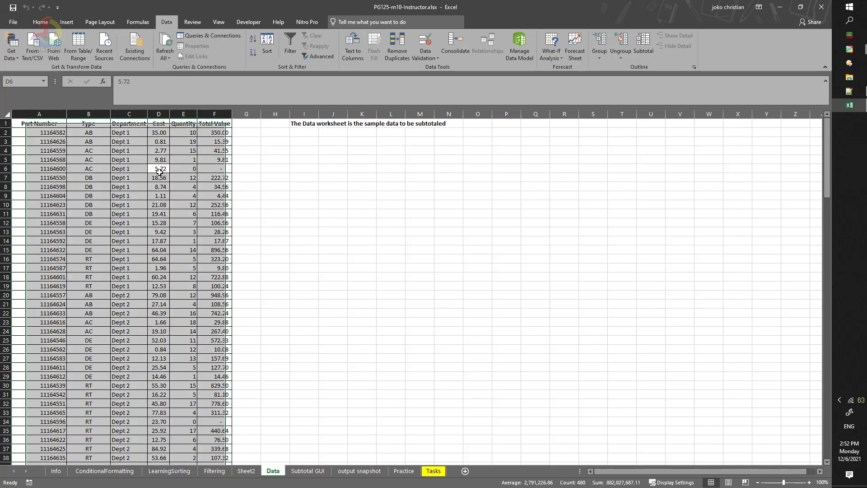
pyautogui.click(645, 53)
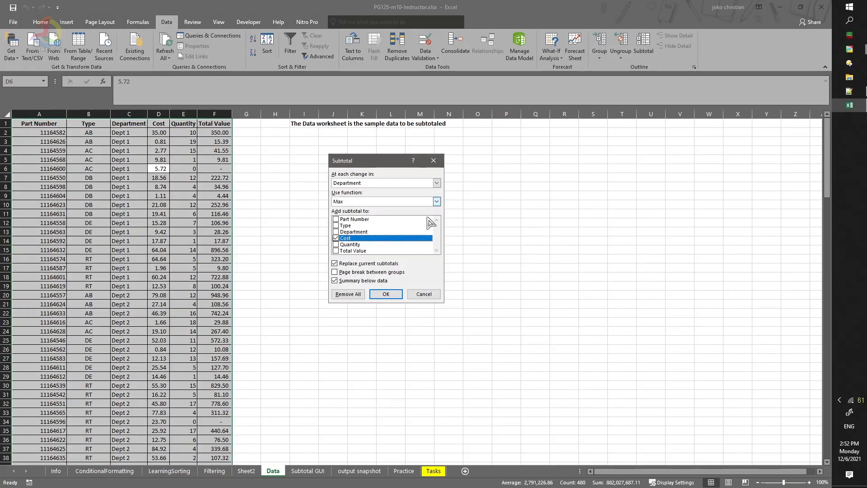
pyautogui.click(432, 162)
pyautogui.click(270, 47)
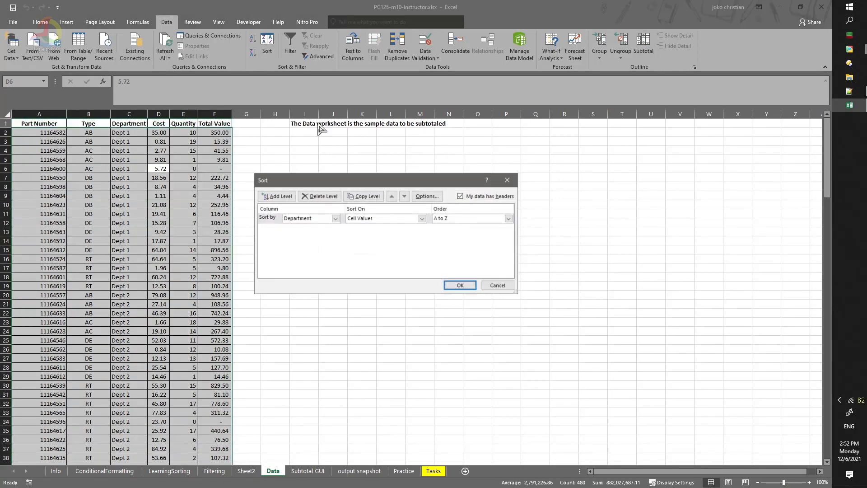
pyautogui.click(335, 218)
pyautogui.click(322, 233)
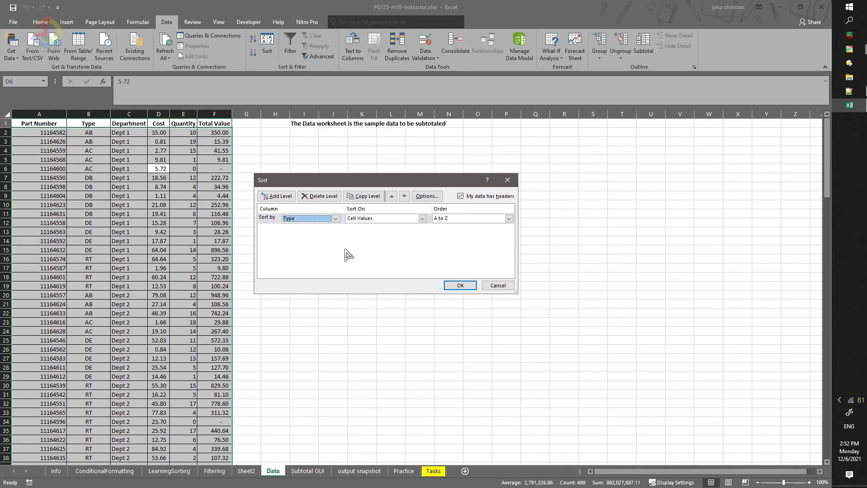
pyautogui.click(460, 285)
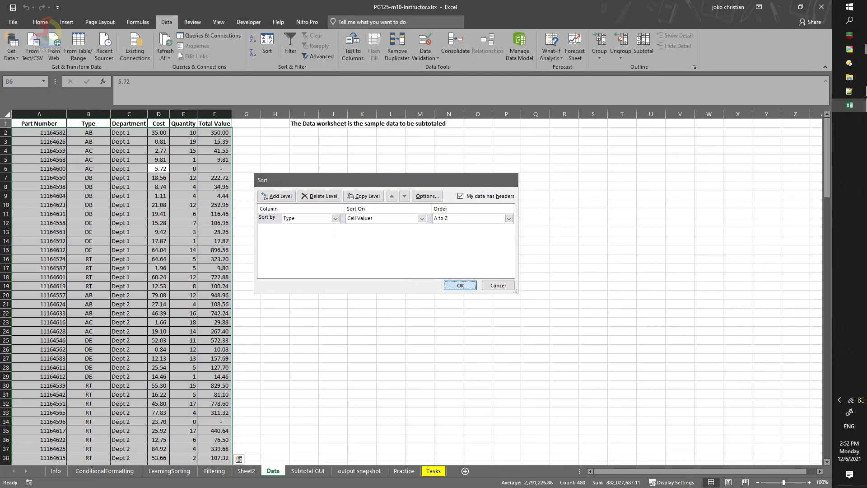
# - Subtotal the data at each change in Type using the Sum function, applied to Total Value only instead of Cost
pyautogui.click(643, 45)
pyautogui.click(398, 184)
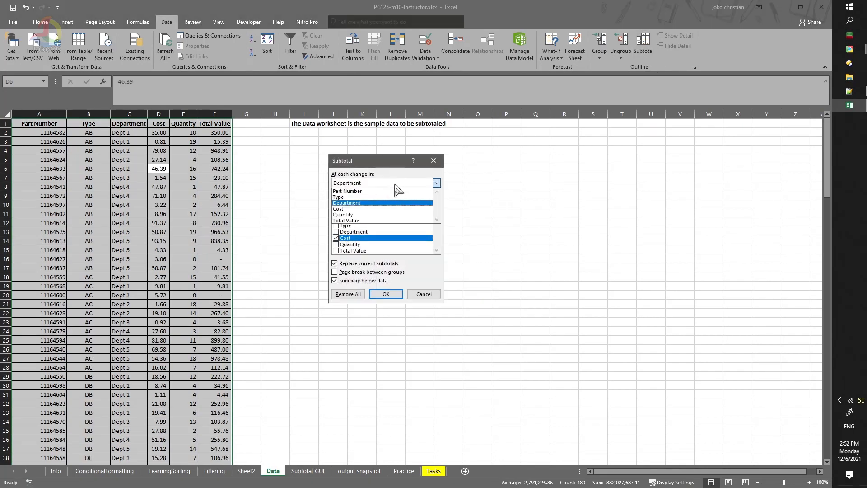
pyautogui.click(388, 200)
pyautogui.click(385, 201)
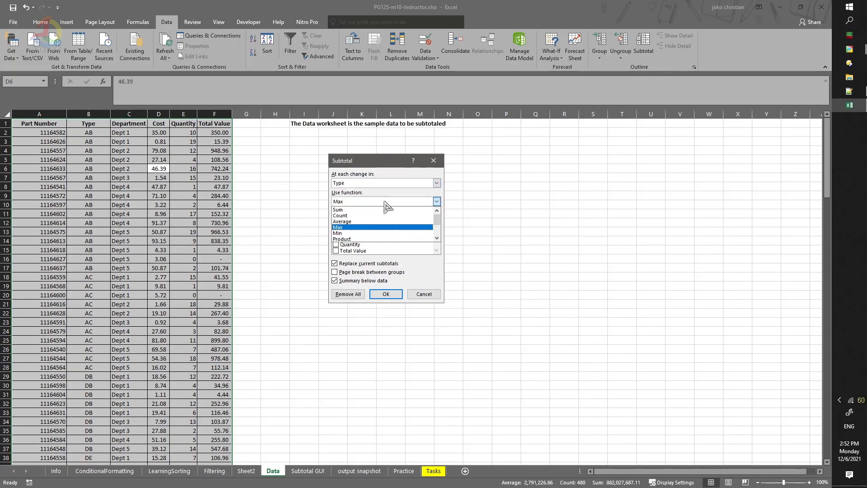
pyautogui.click(382, 208)
pyautogui.click(342, 239)
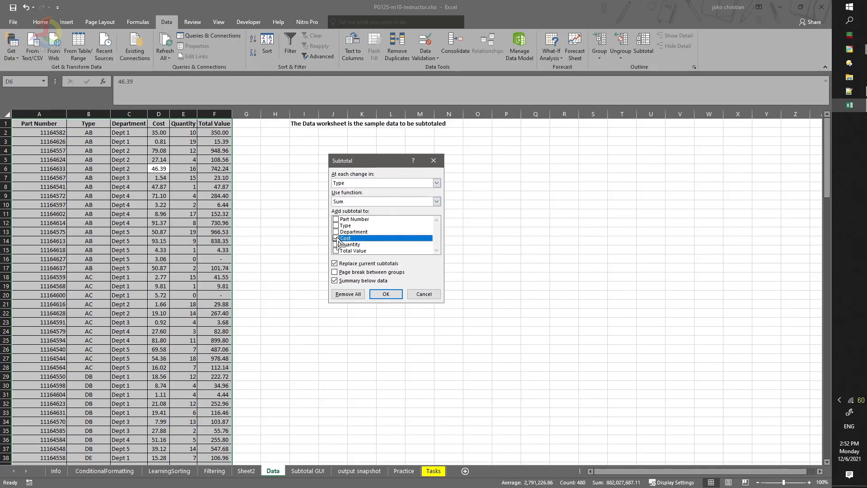
pyautogui.click(343, 251)
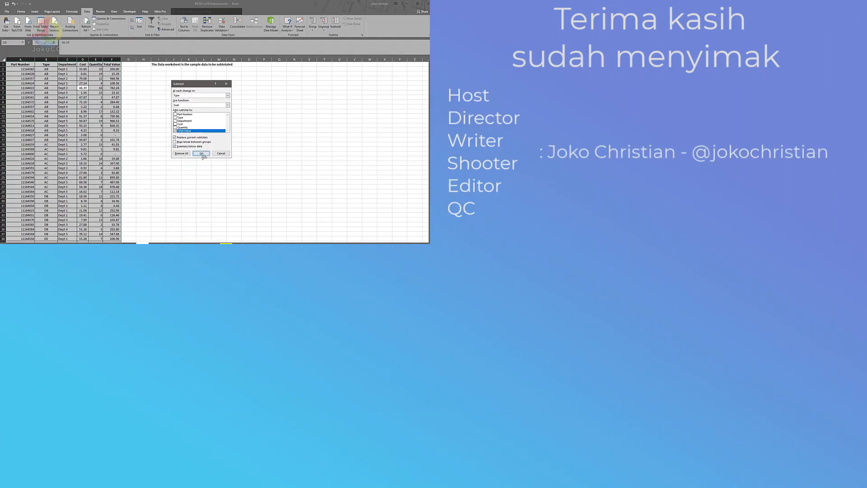
pyautogui.click(202, 154)
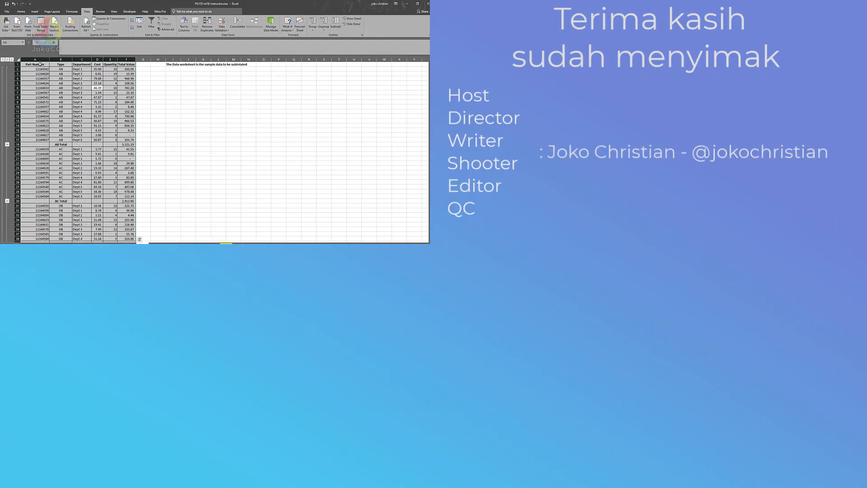
# - Collapse the outline to level 2, showing only the type totals and grand total, and select the Grand Total's Total Value cell
pyautogui.click(7, 60)
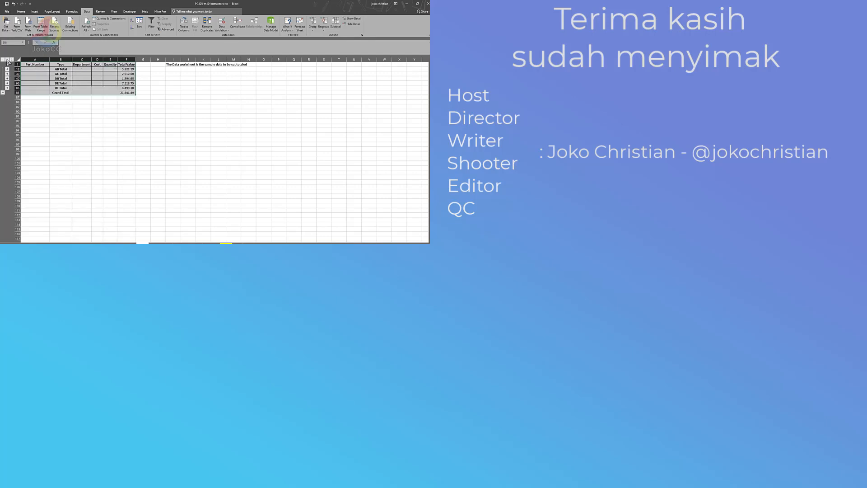
pyautogui.click(65, 70)
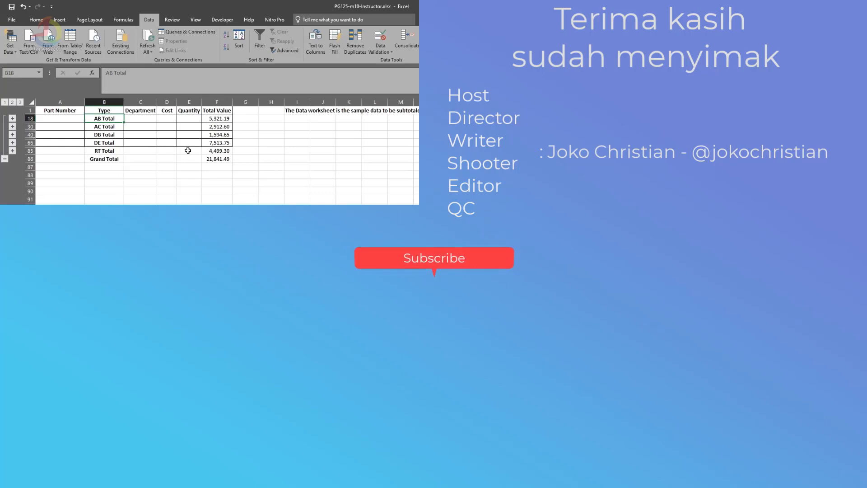
pyautogui.click(223, 159)
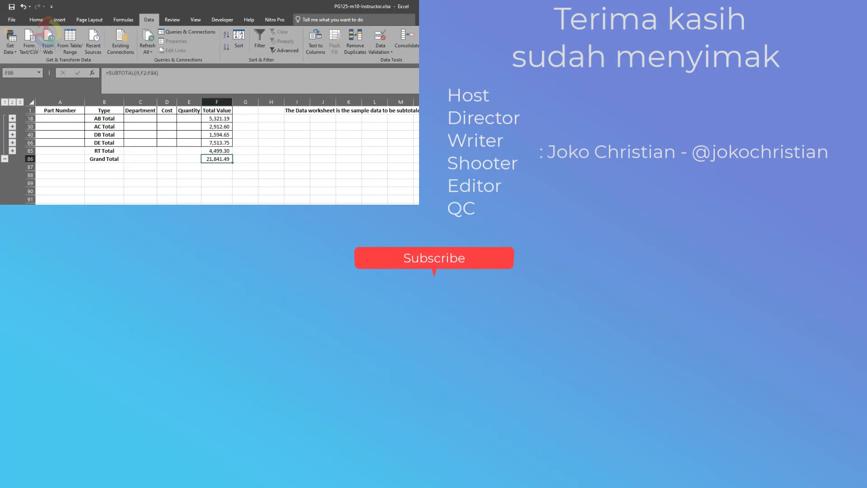